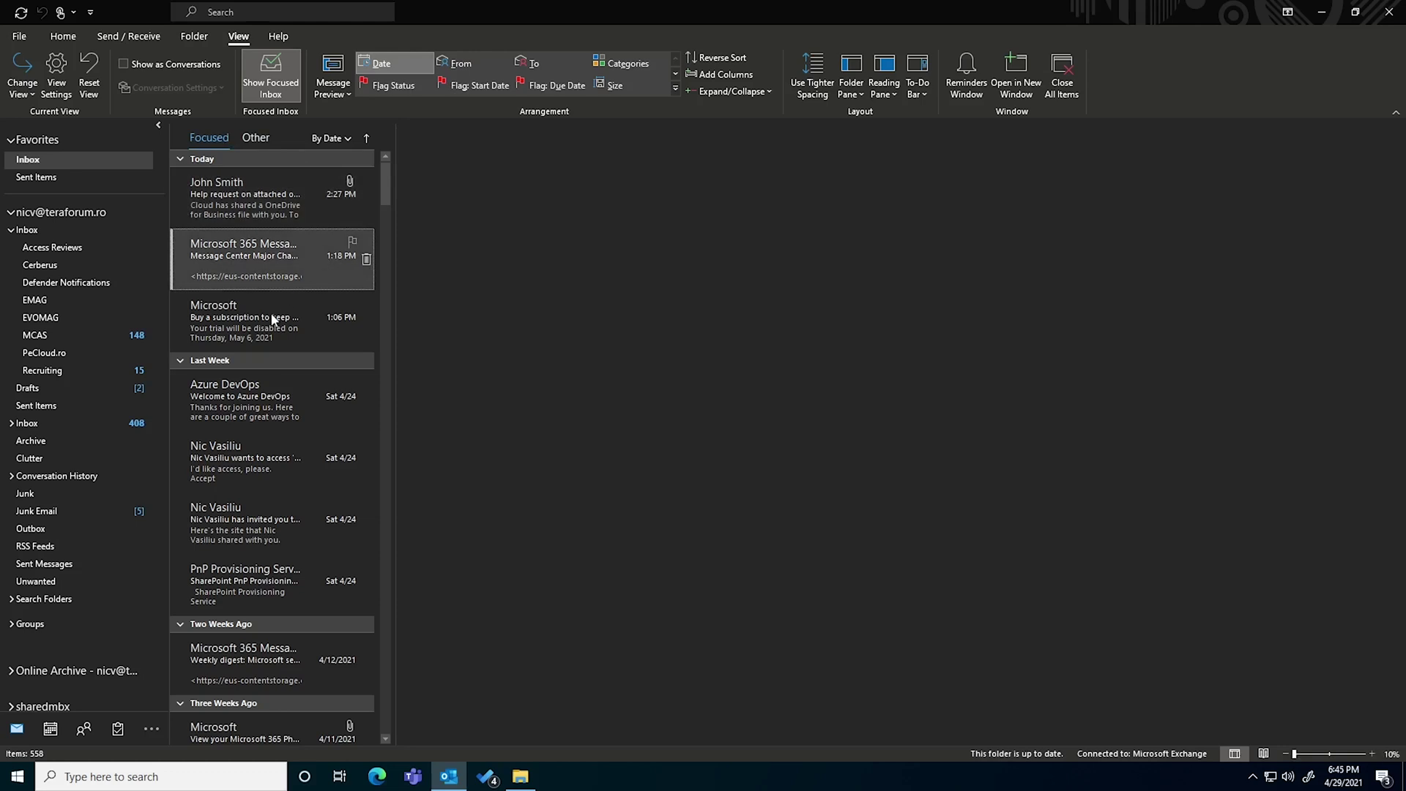
Compare the messages in the inbox's Focused and Other views, opening the Azure DevOps welcome and a MyAnalytics message
left_click(250, 401)
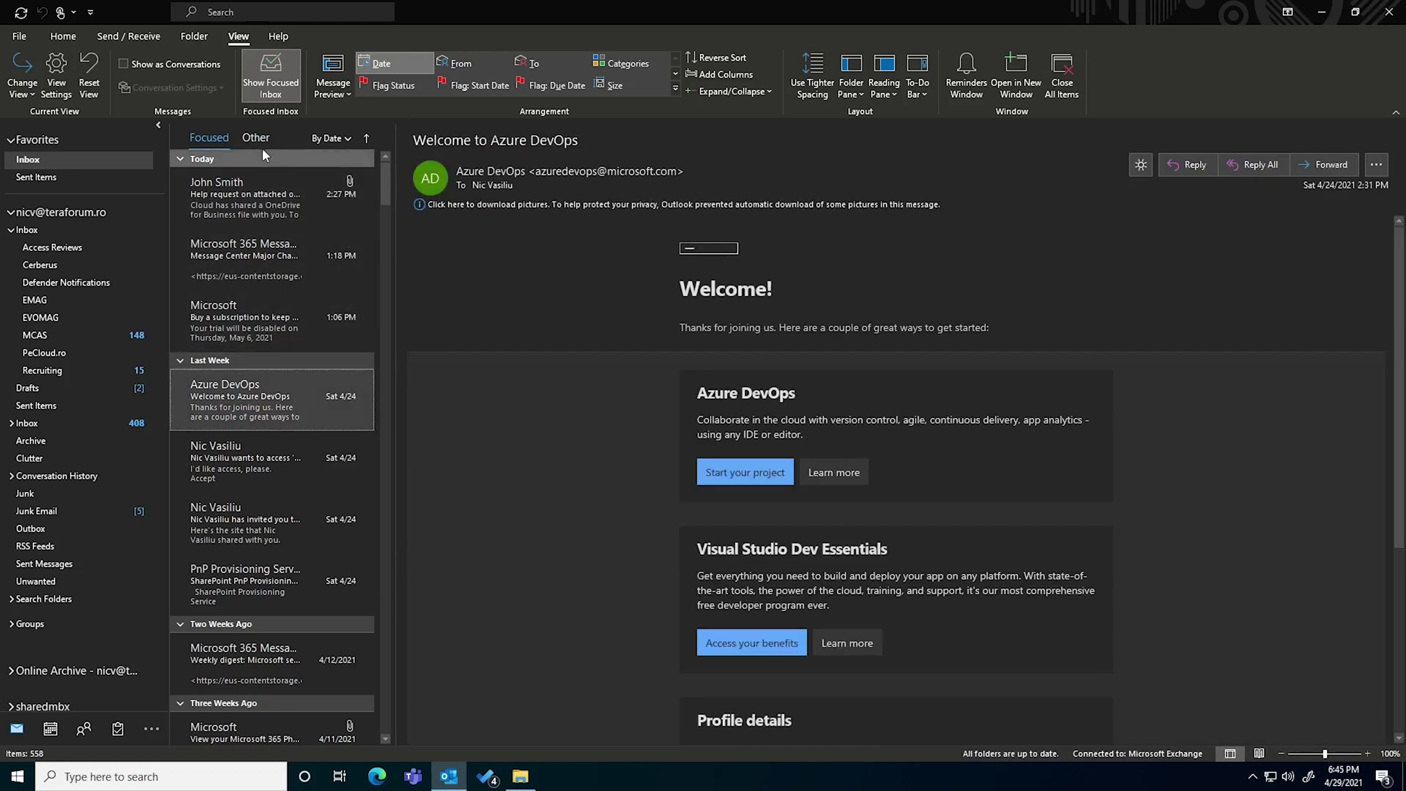
left_click(261, 139)
left_click(239, 277)
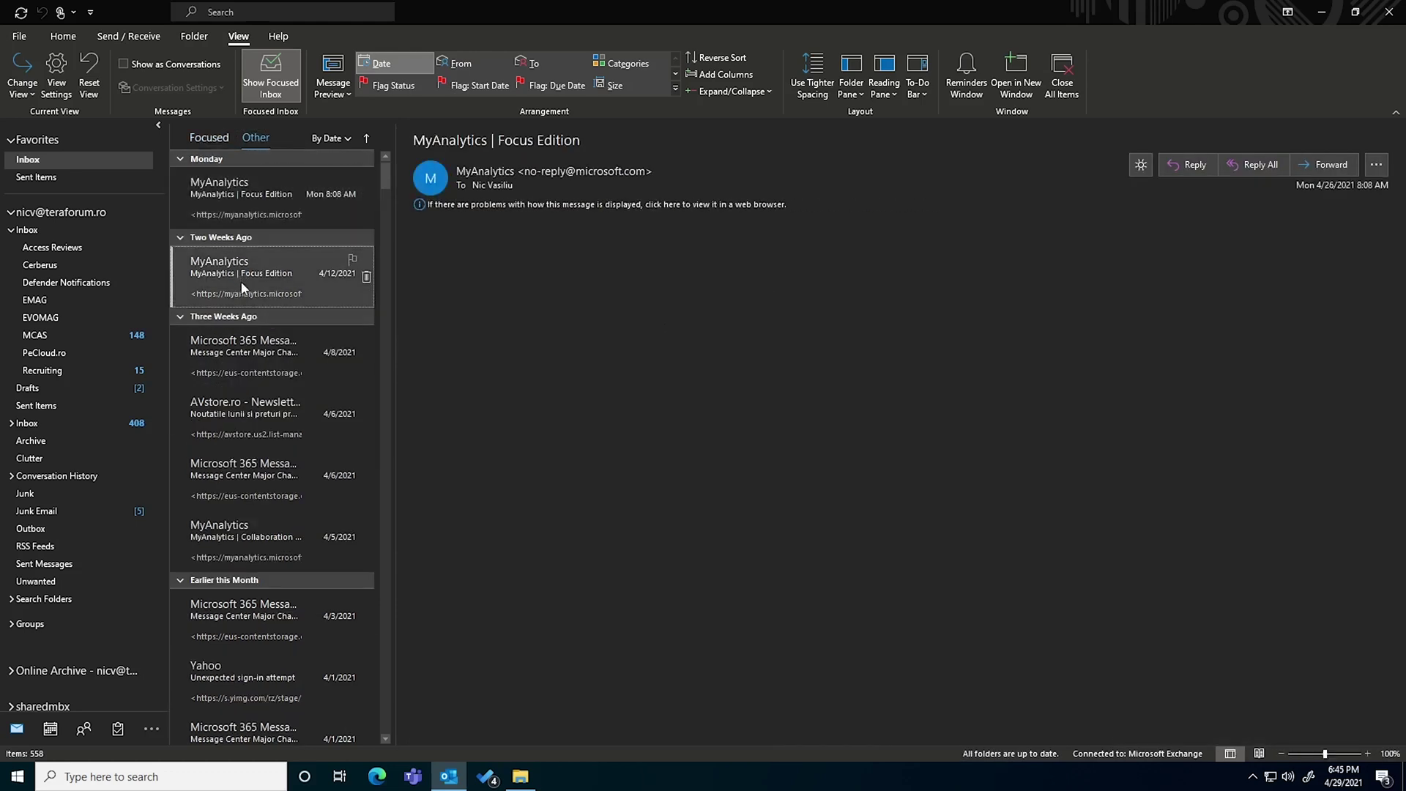
left_click(211, 139)
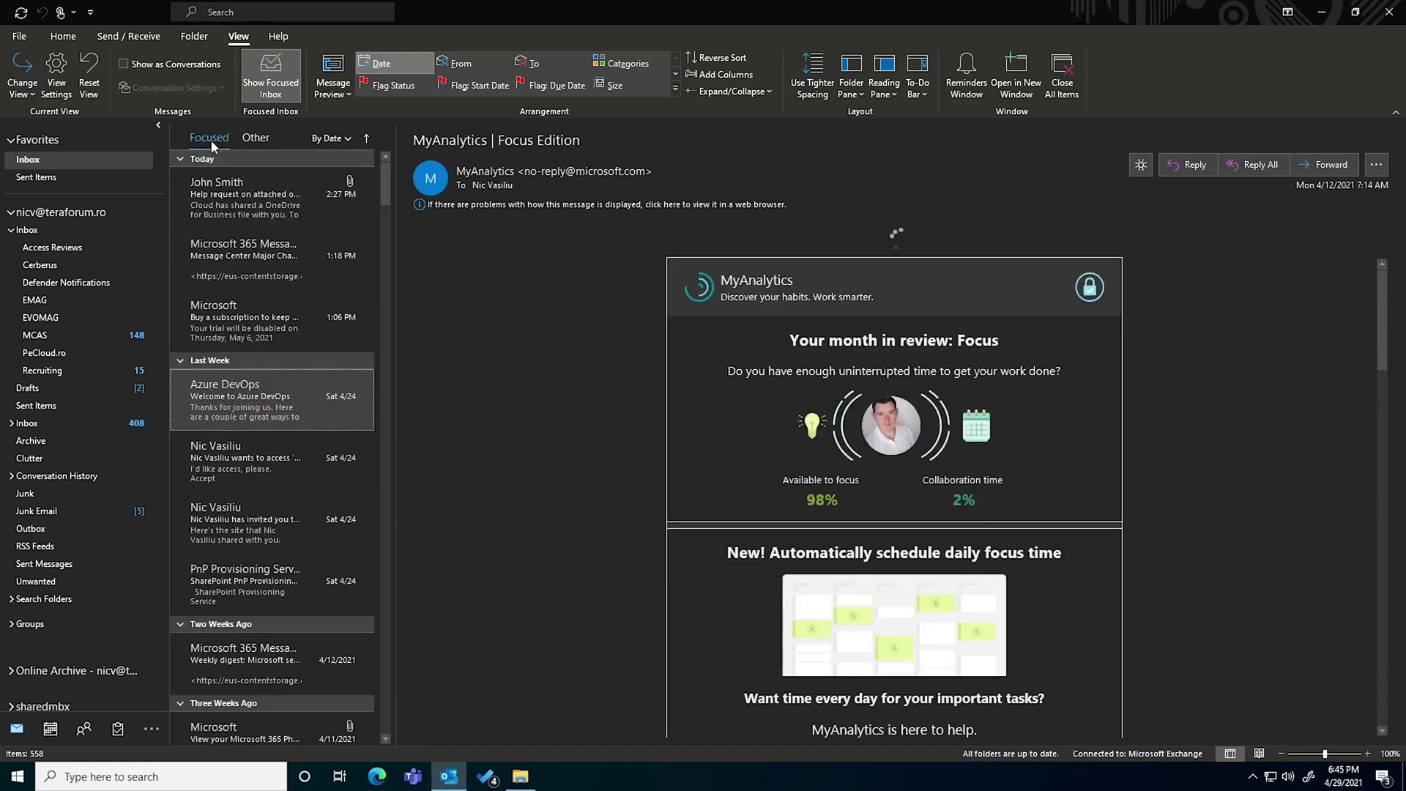
Move the "Weekly digest: Microsoft service updates" message from Focused to Other
left_click(280, 653)
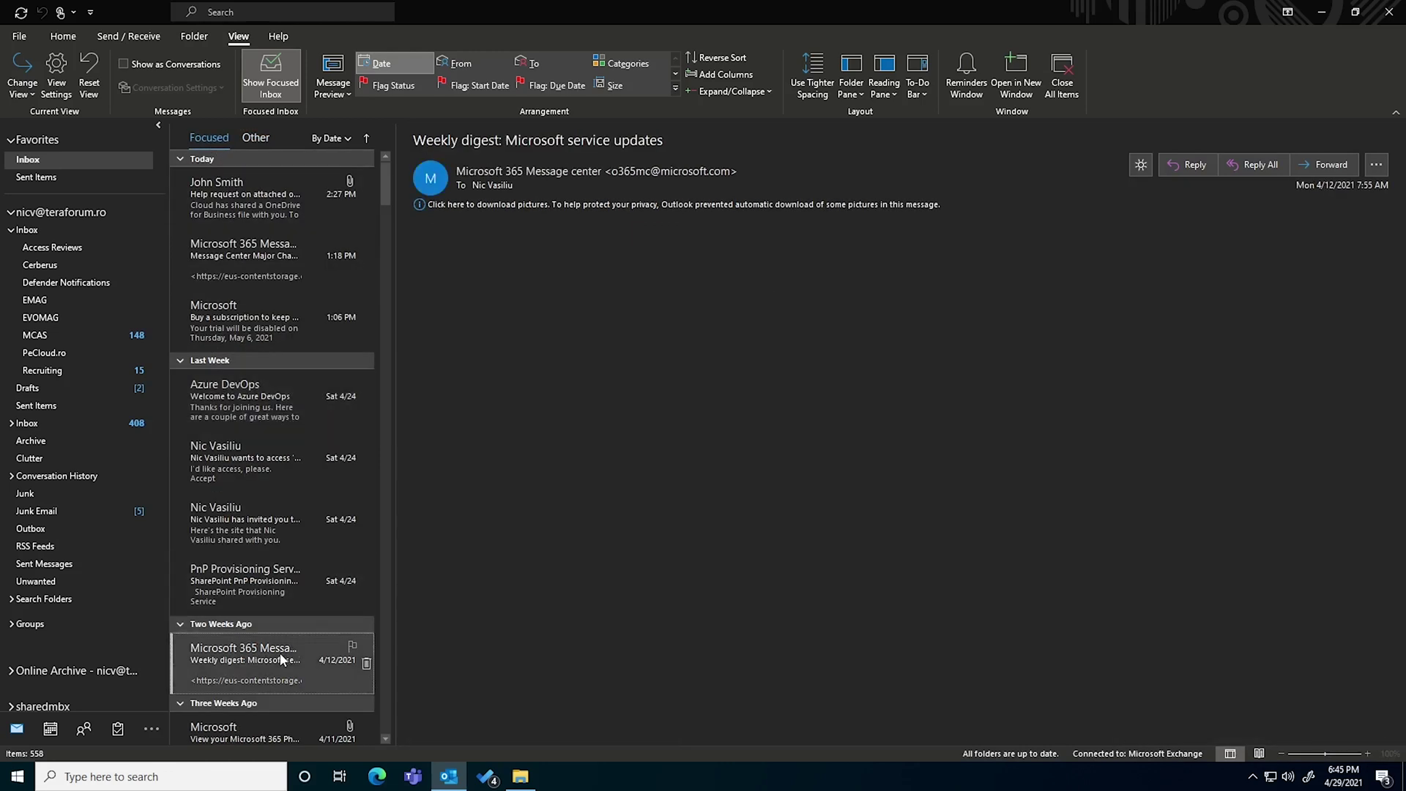
right_click(280, 652)
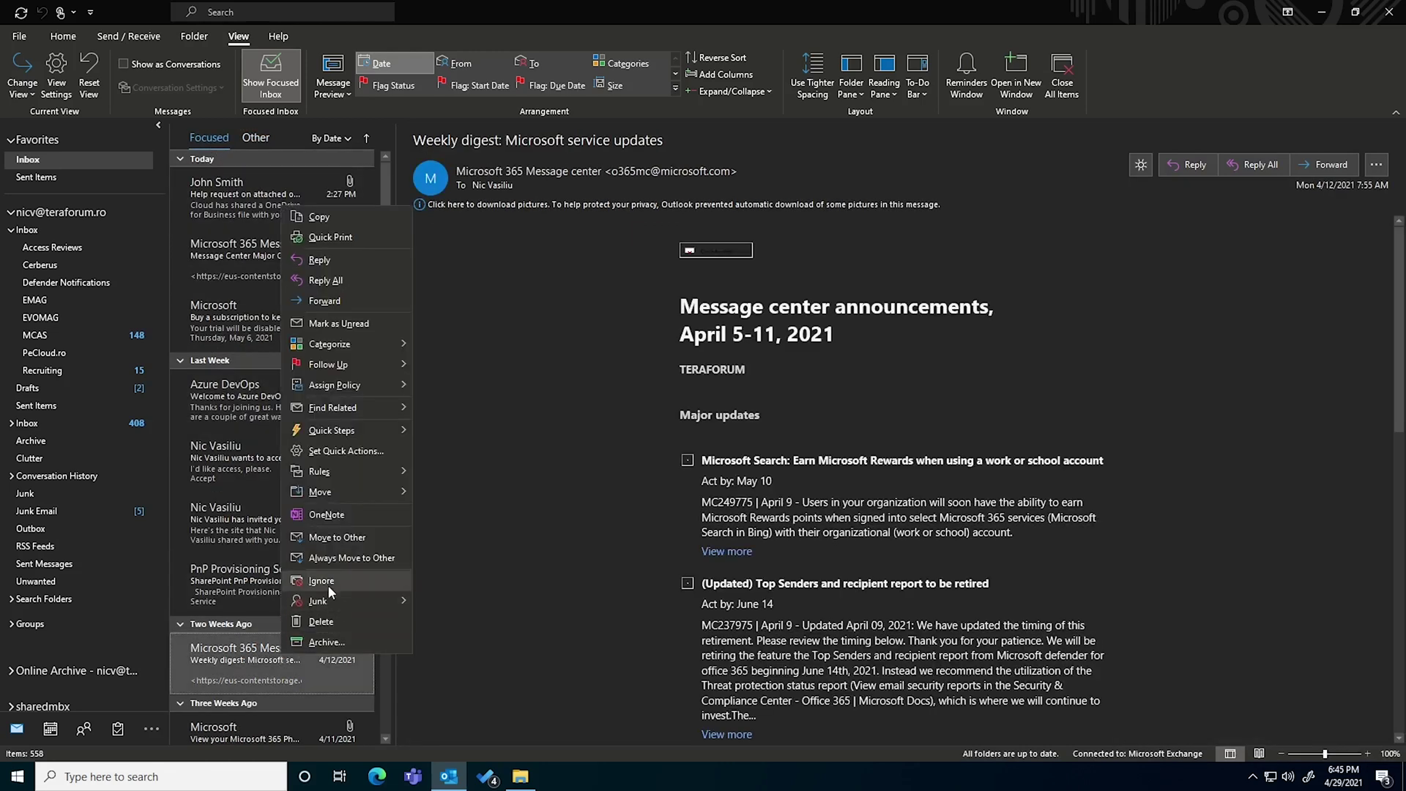
left_click(337, 539)
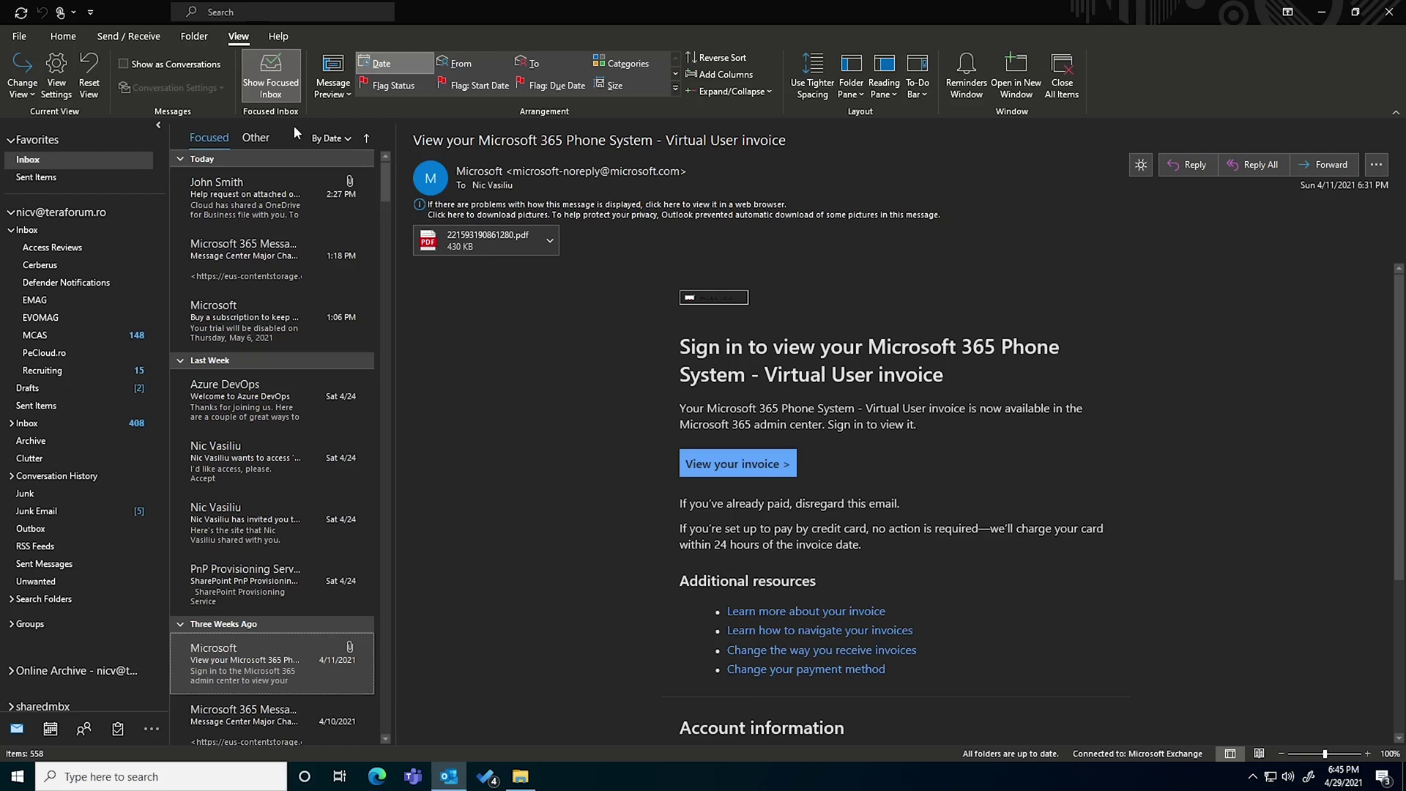
Move the "Weekly digest: Microsoft service updates" message from Other back to Focused and open it there
left_click(255, 140)
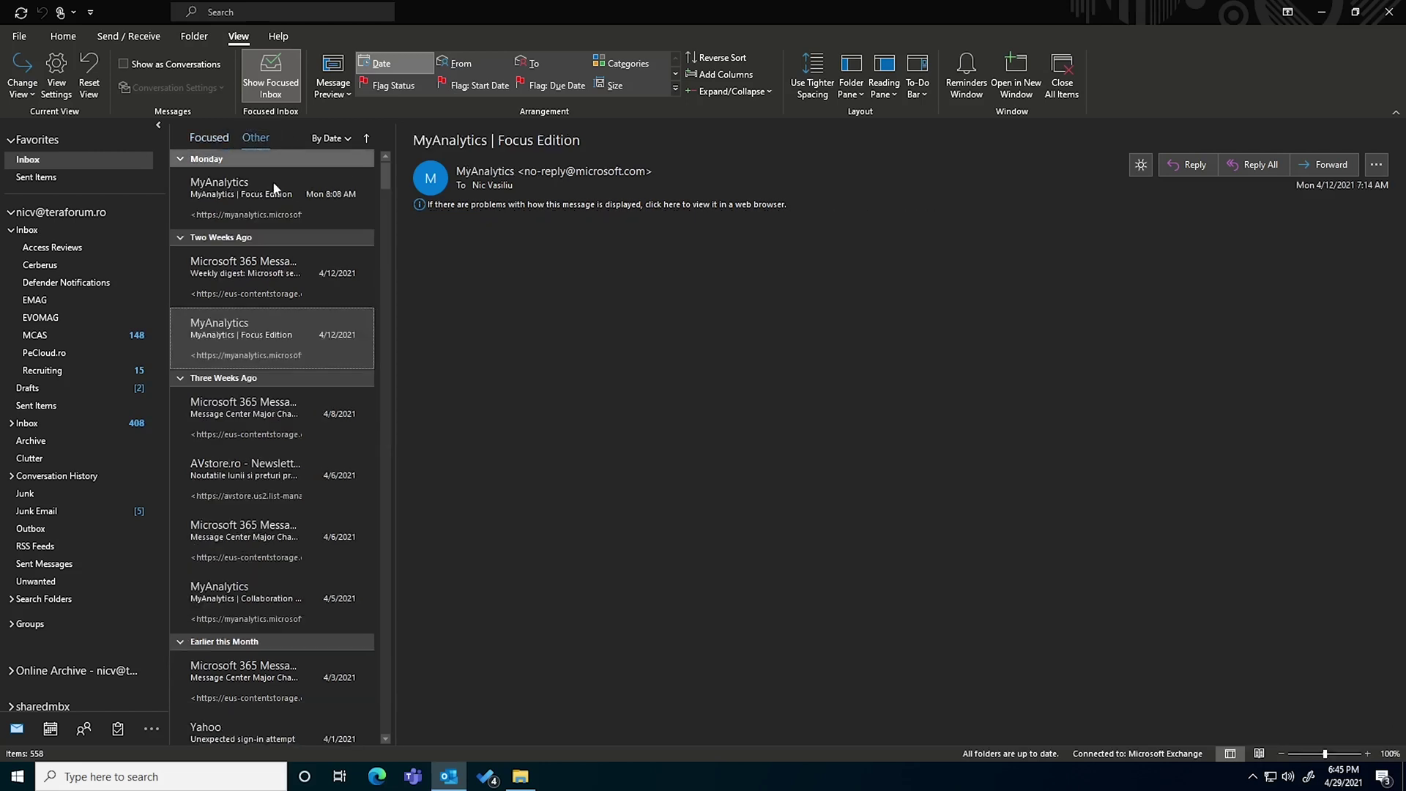
left_click(244, 275)
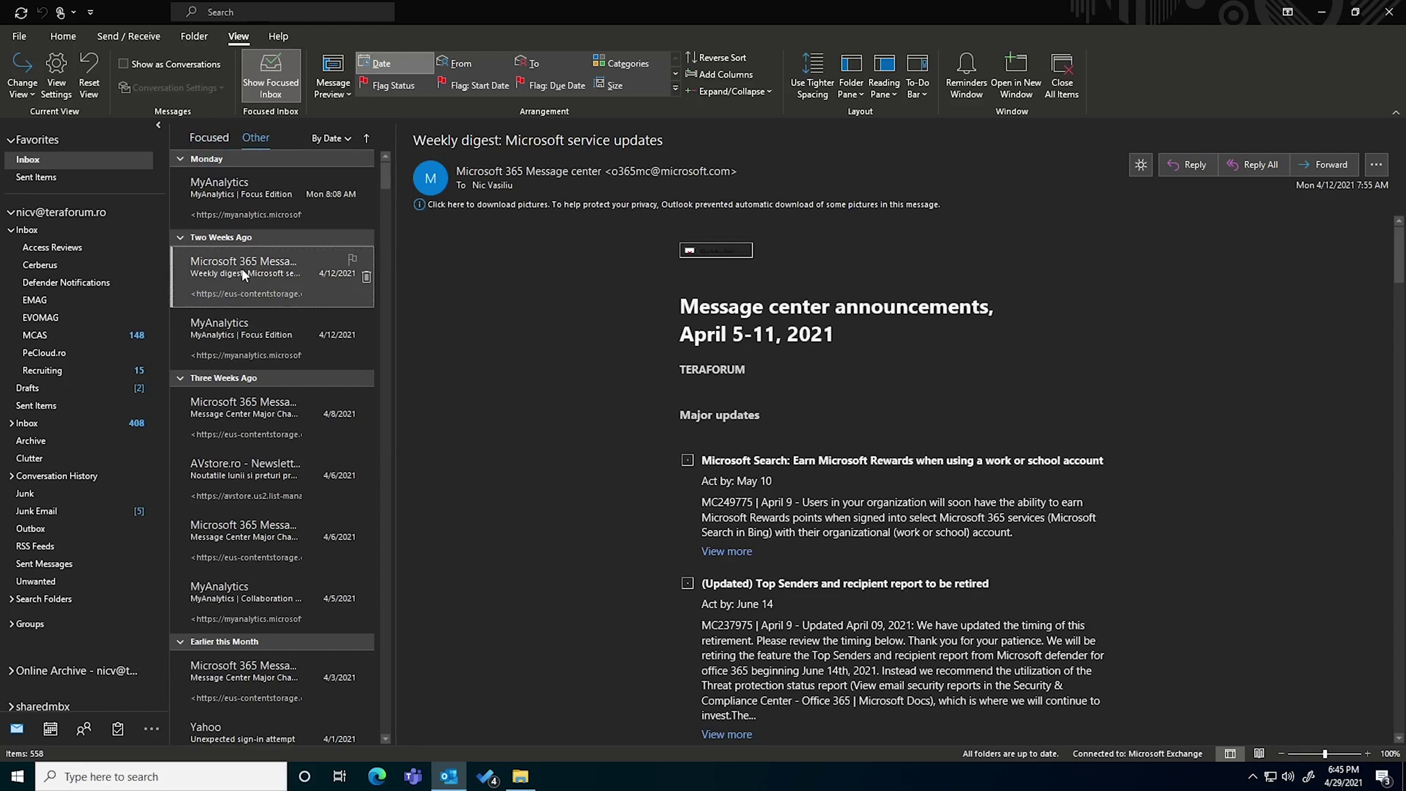
right_click(244, 275)
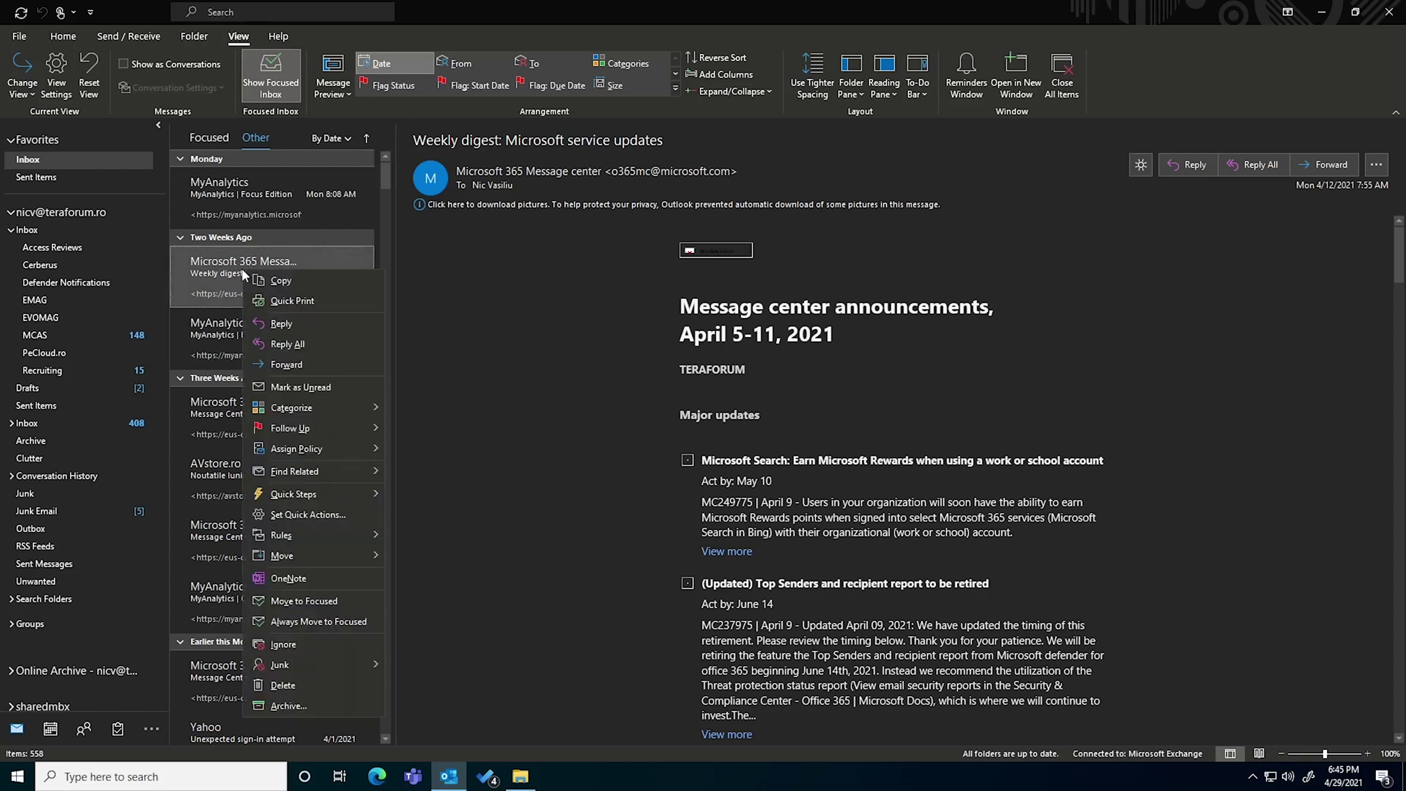
left_click(330, 604)
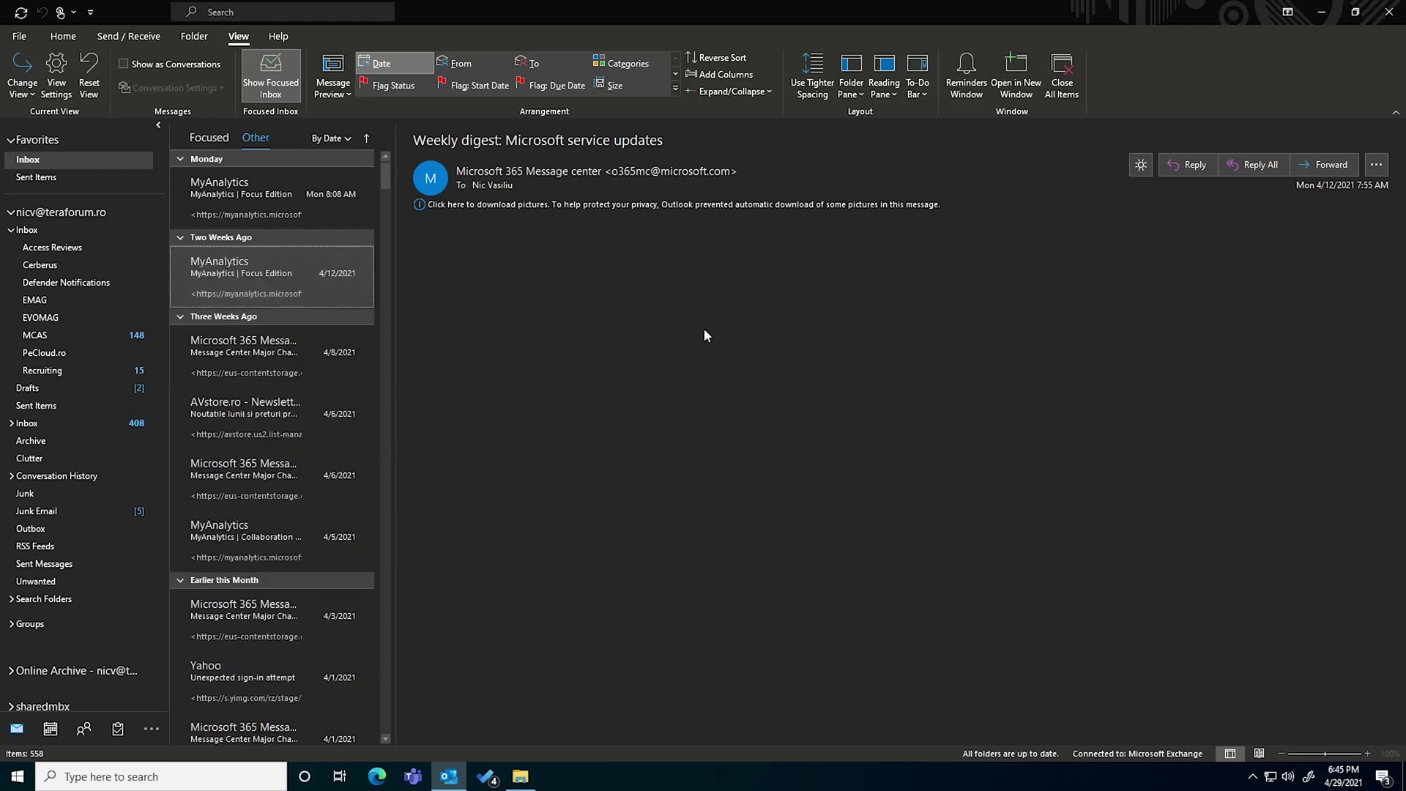
left_click(208, 138)
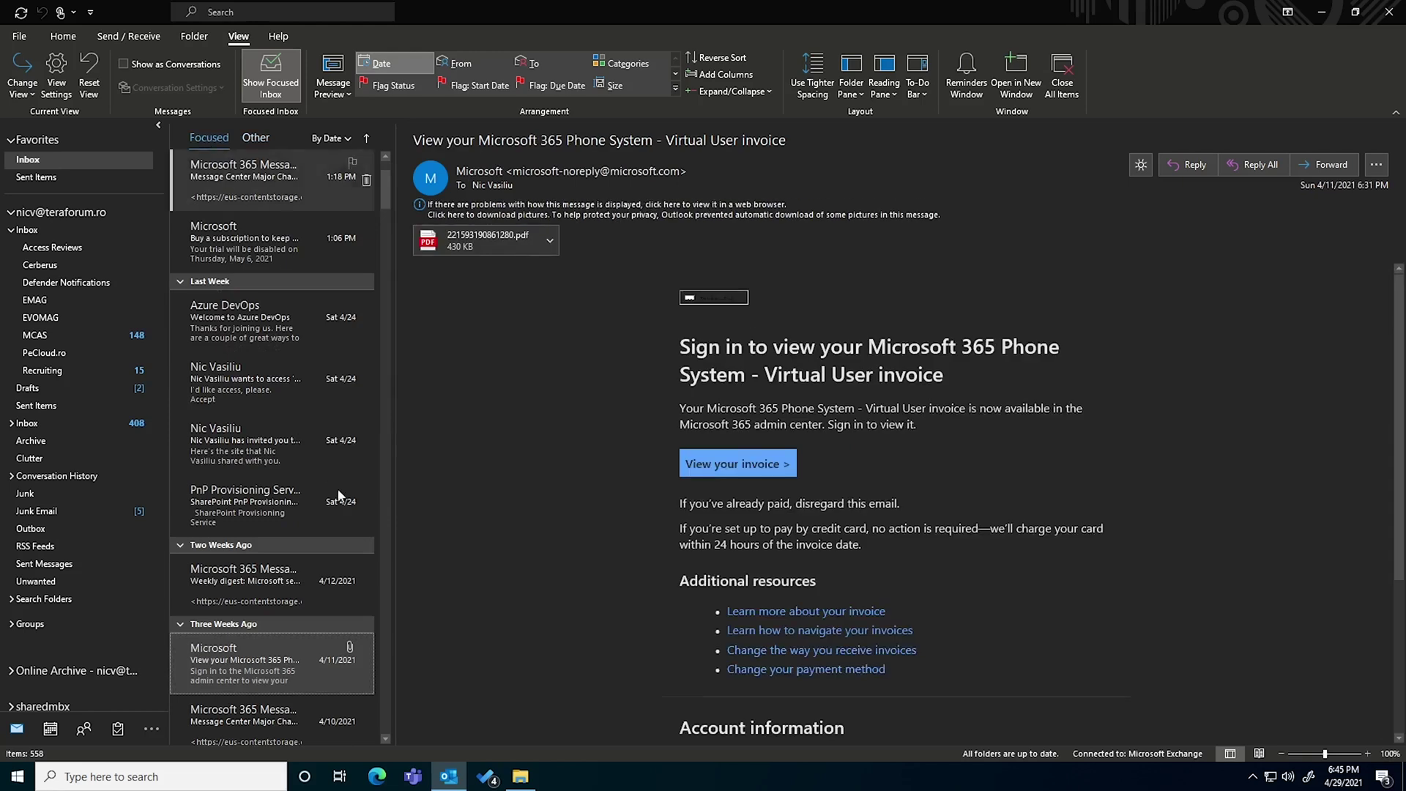
key("Up")
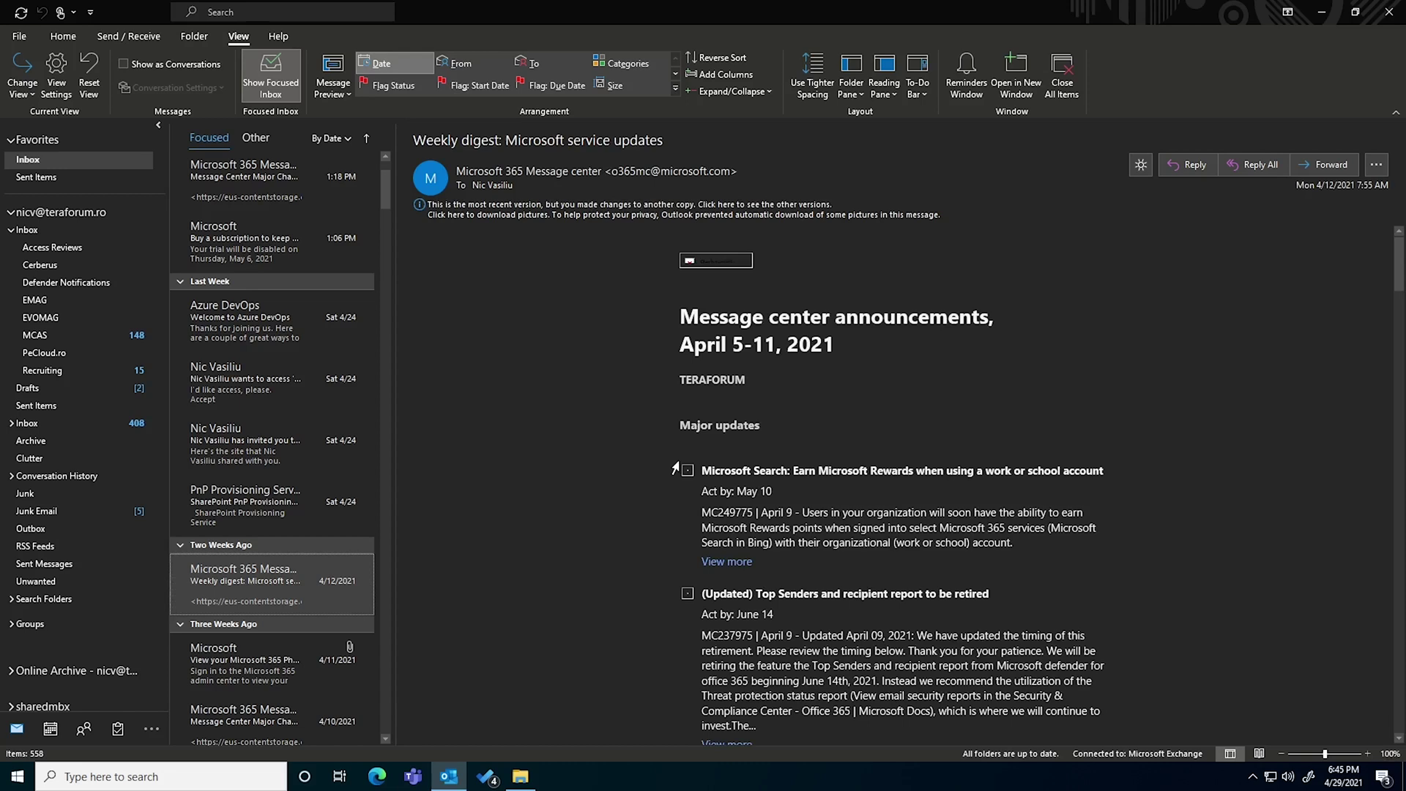
Flag six Focused messages for follow-up: help request, subscription notice, SharePoint PnP provisioning, Employee Onboarding invitation, access request and Azure DevOps welcome
left_click_drag(385, 192, 386, 157)
left_click(353, 188)
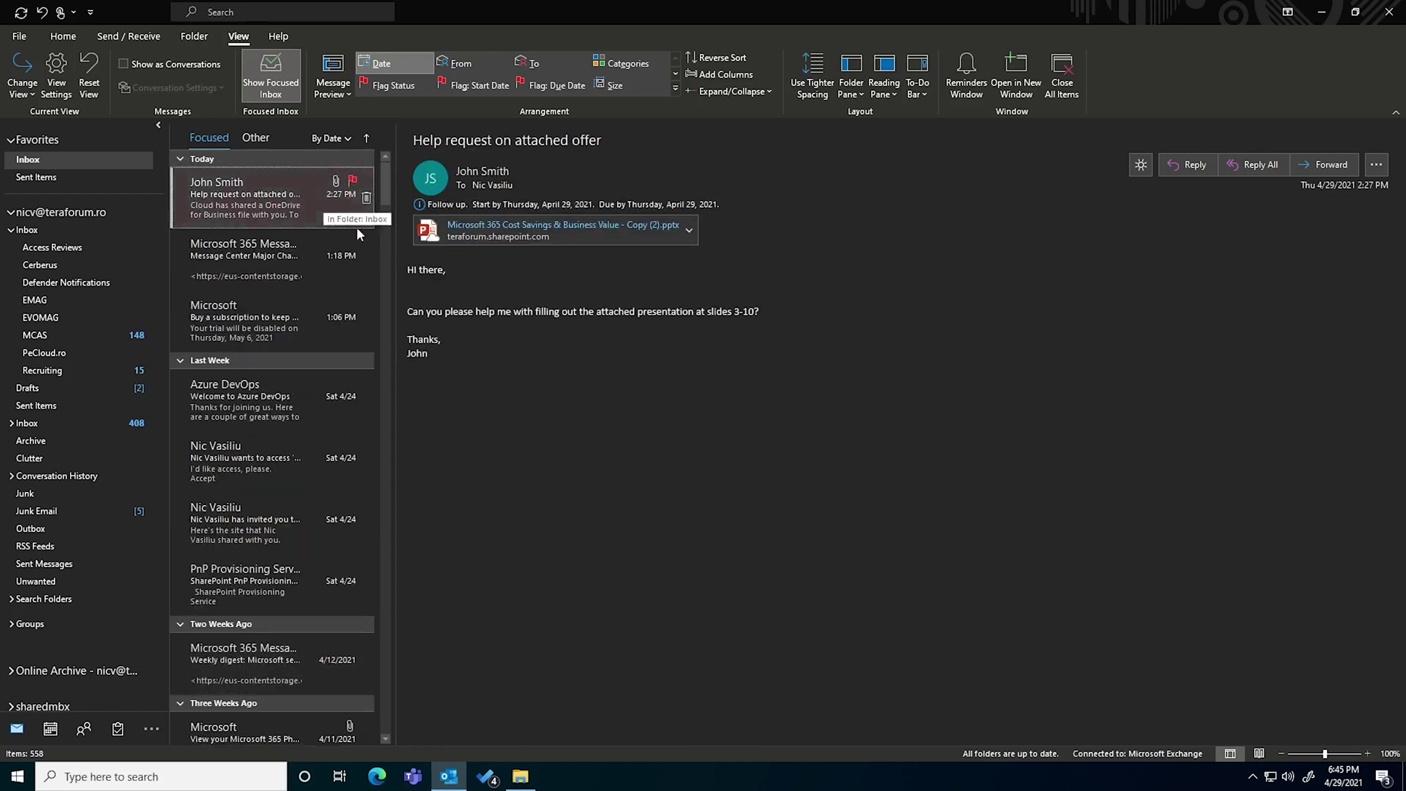
left_click(350, 305)
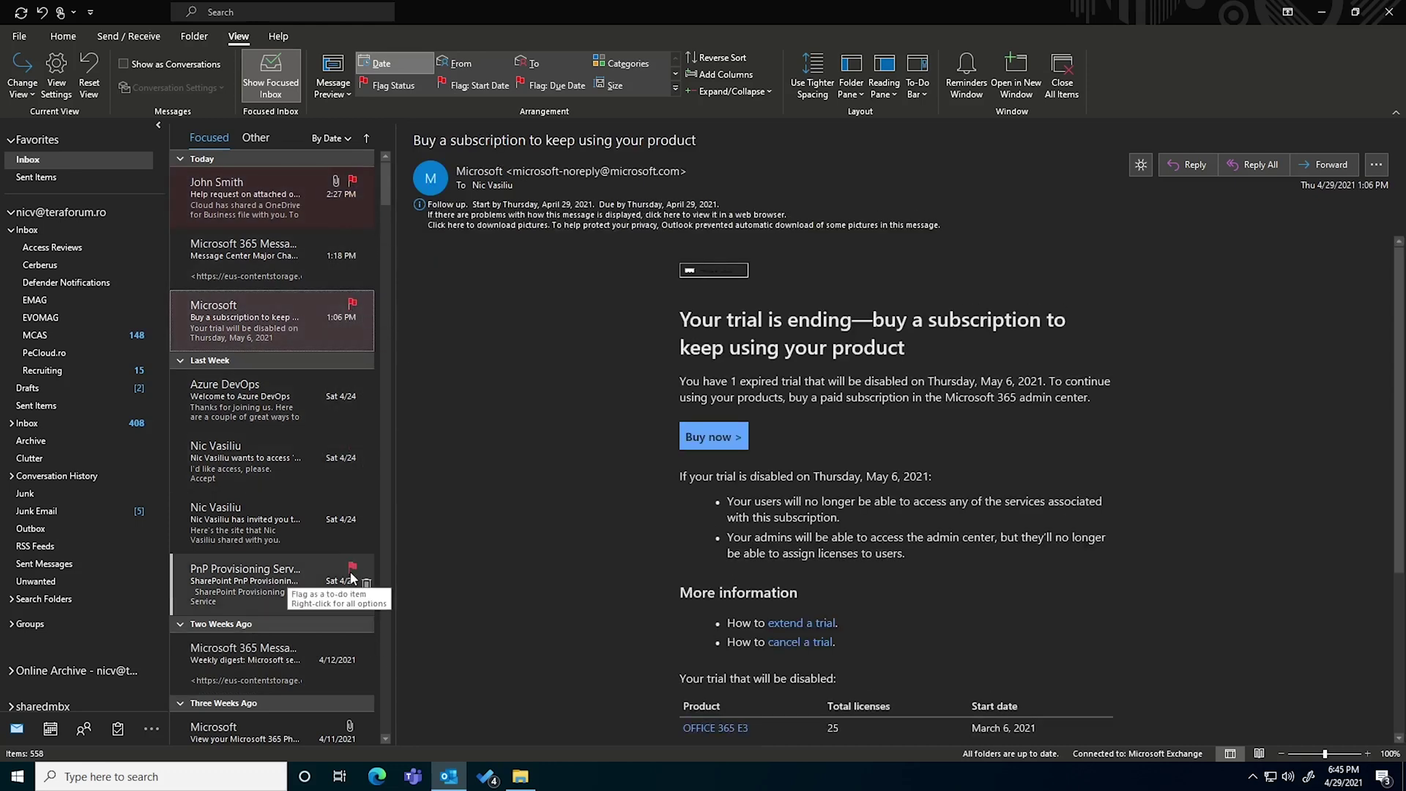
left_click(353, 568)
left_click(353, 507)
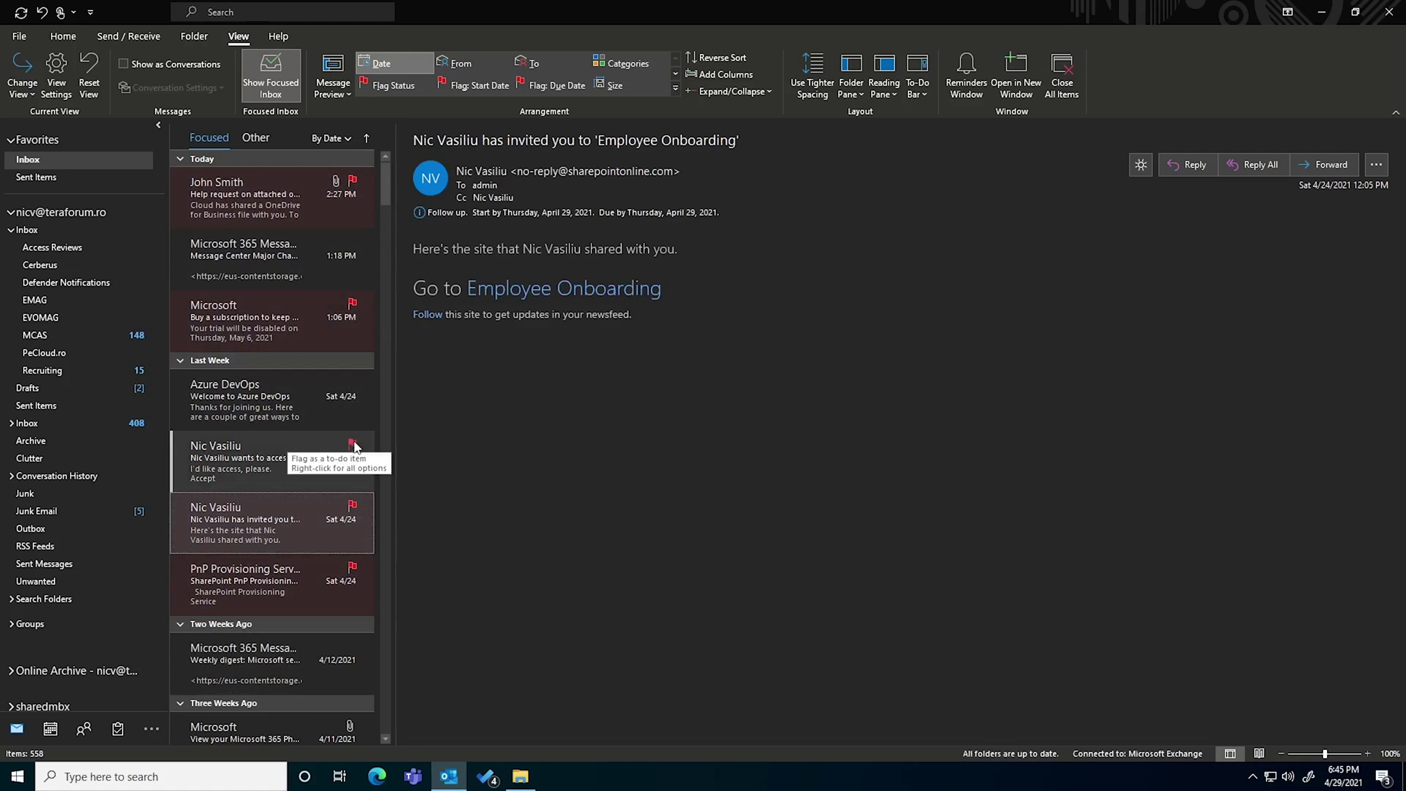
left_click(353, 446)
left_click(353, 383)
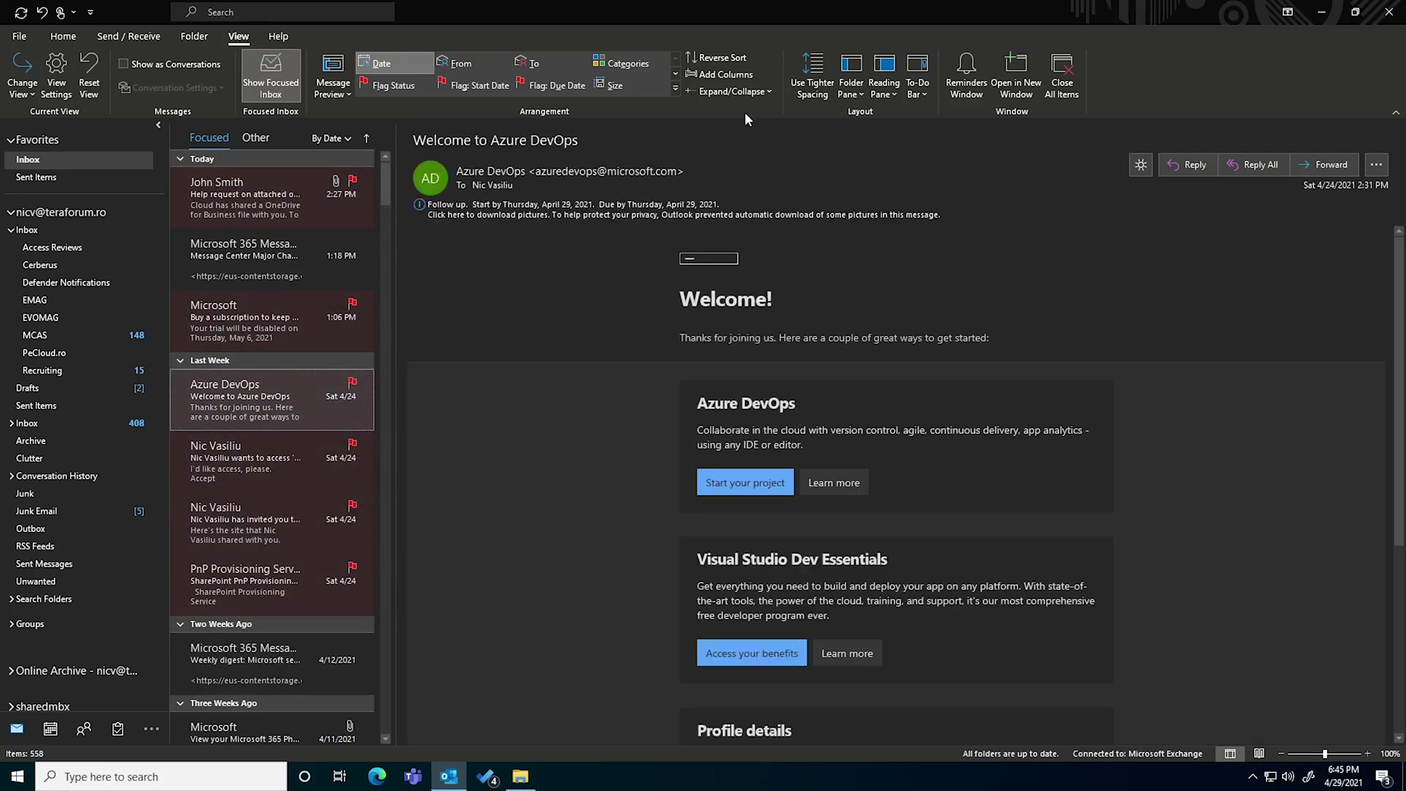
Display Tasks in the To-Do Bar beside the reading pane
left_click(917, 88)
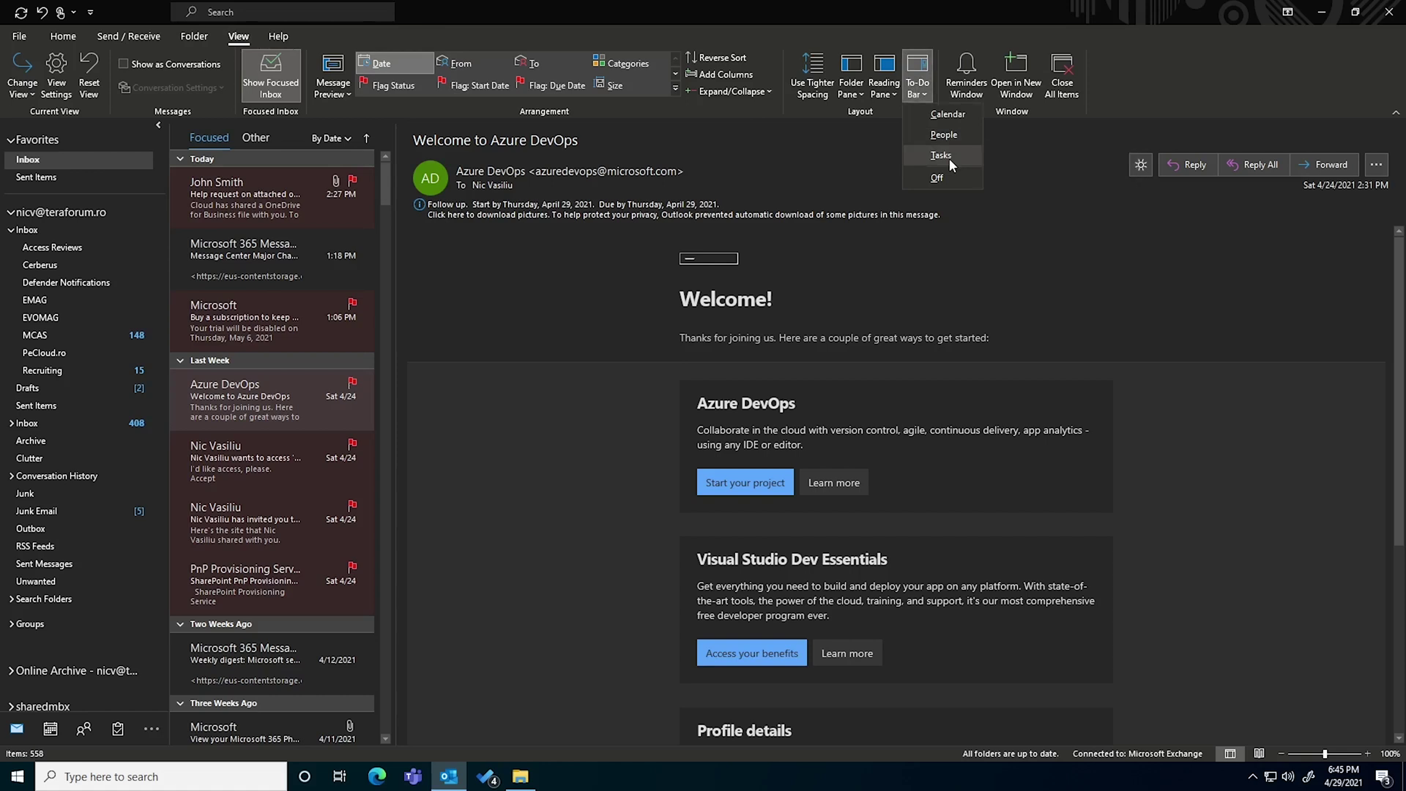
left_click(941, 156)
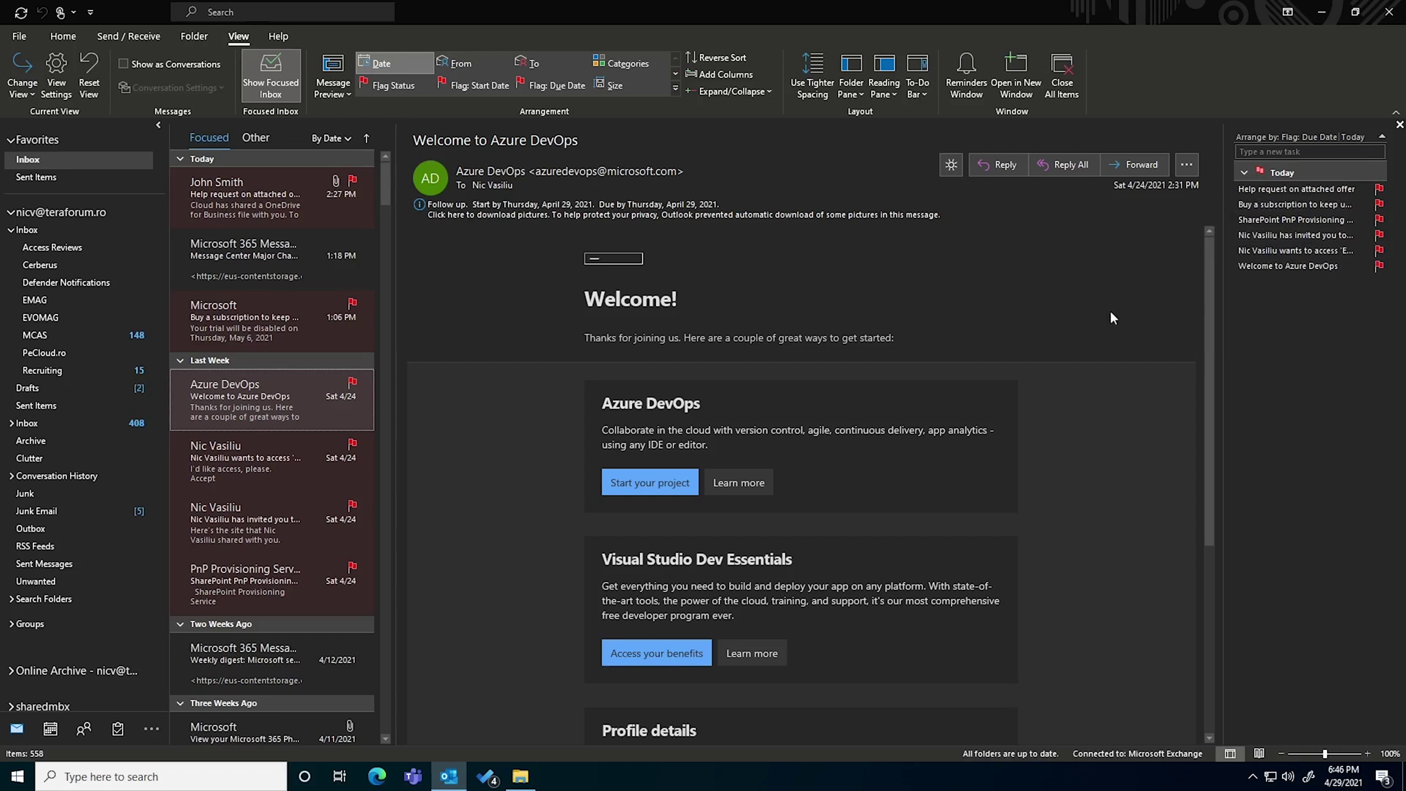
Filter the email to flagged messages and load more results
left_click(56, 38)
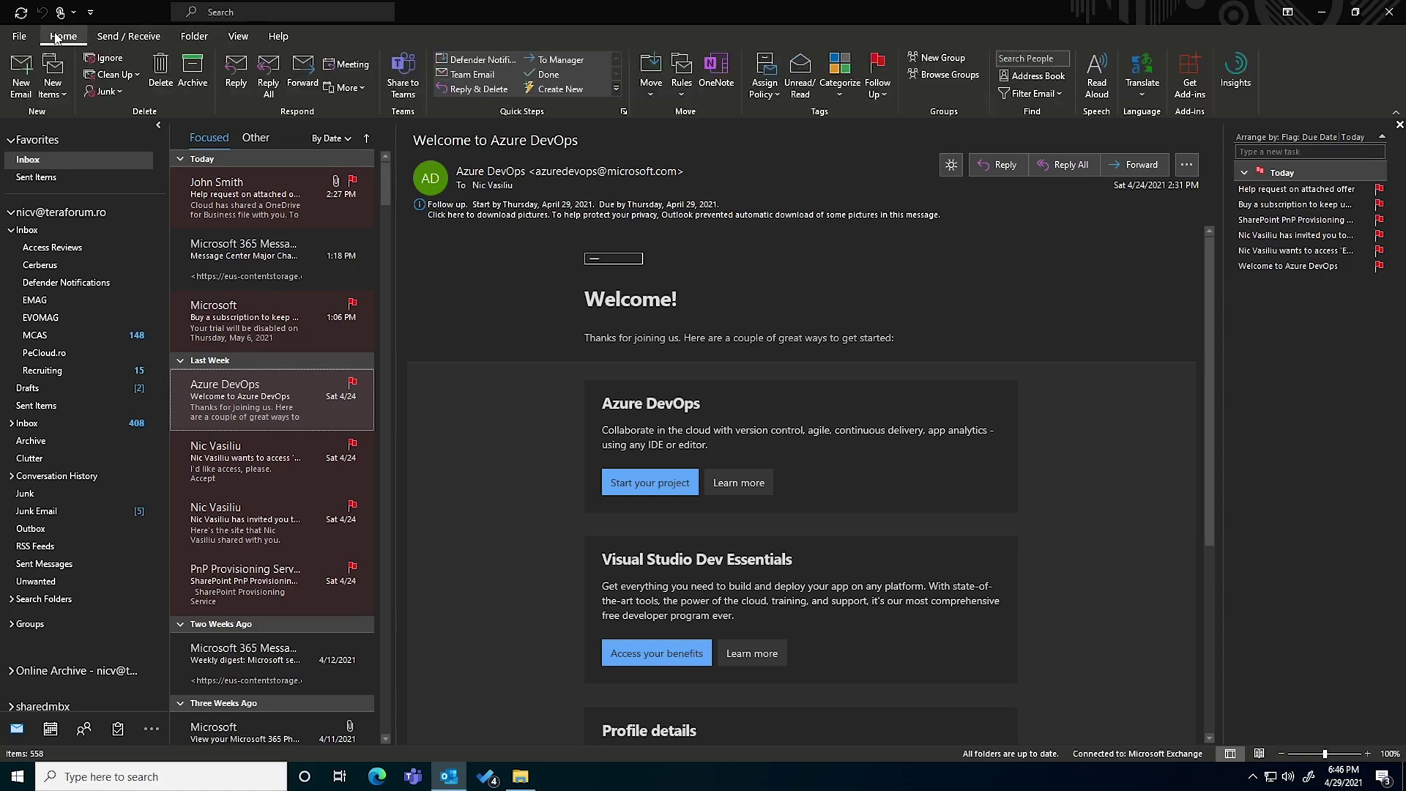
left_click(1031, 93)
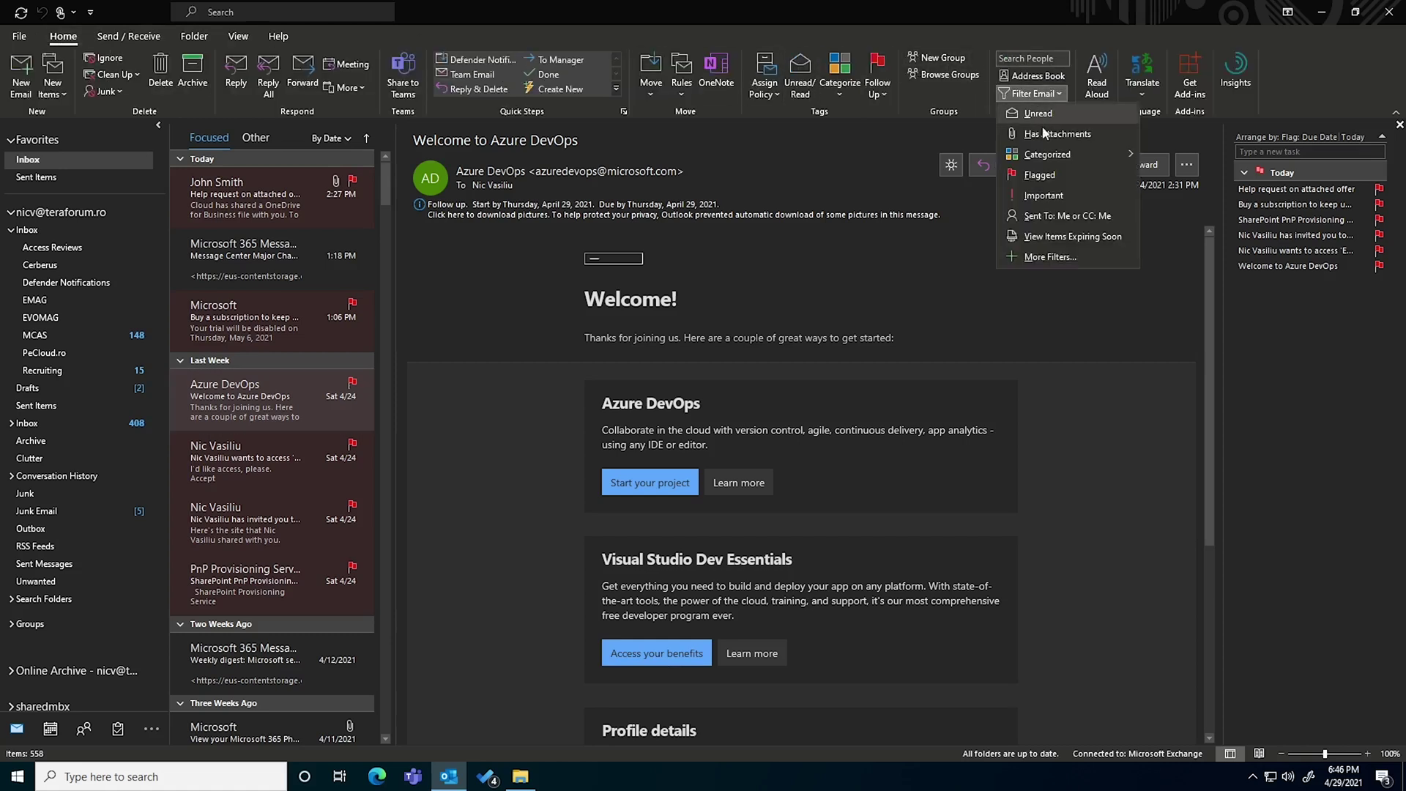
left_click(1038, 176)
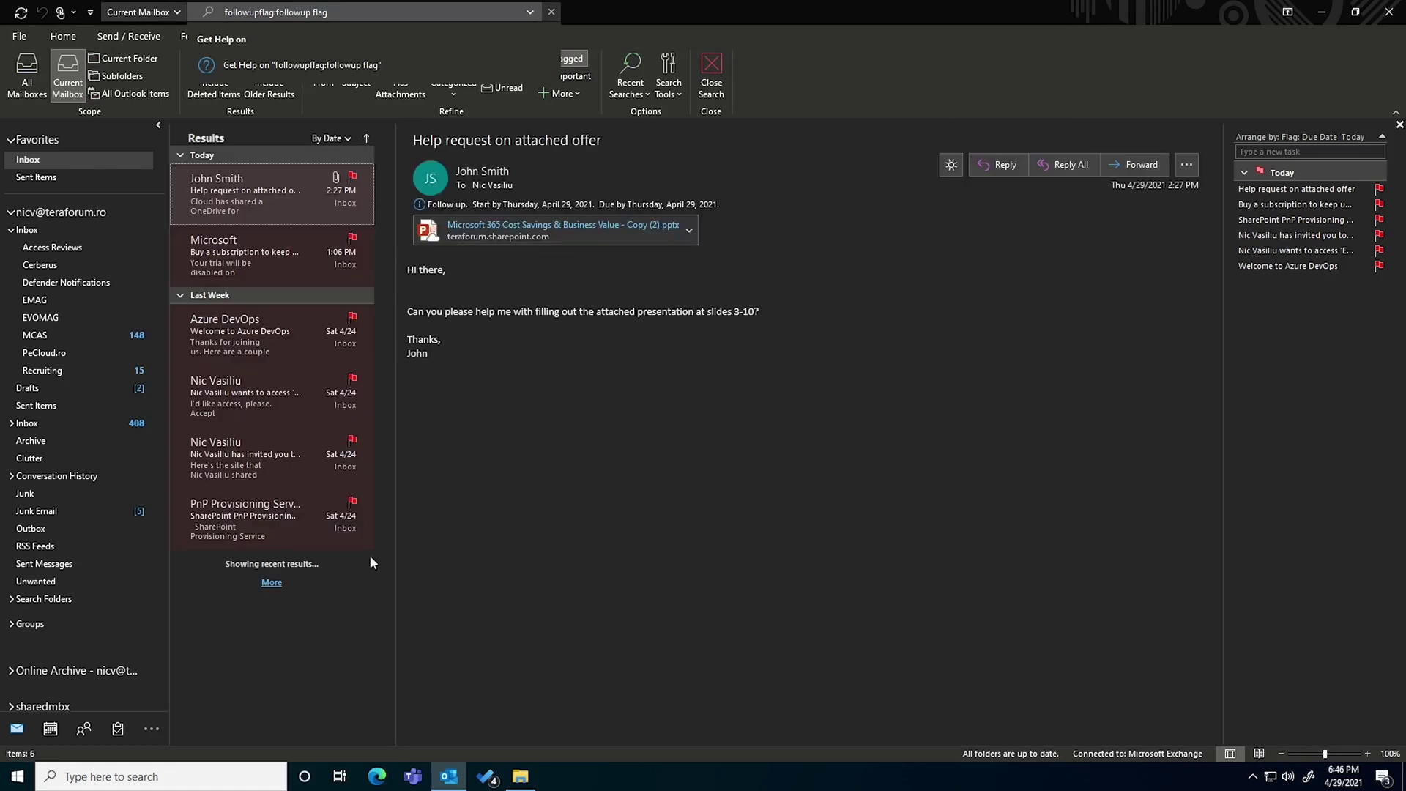
left_click(270, 582)
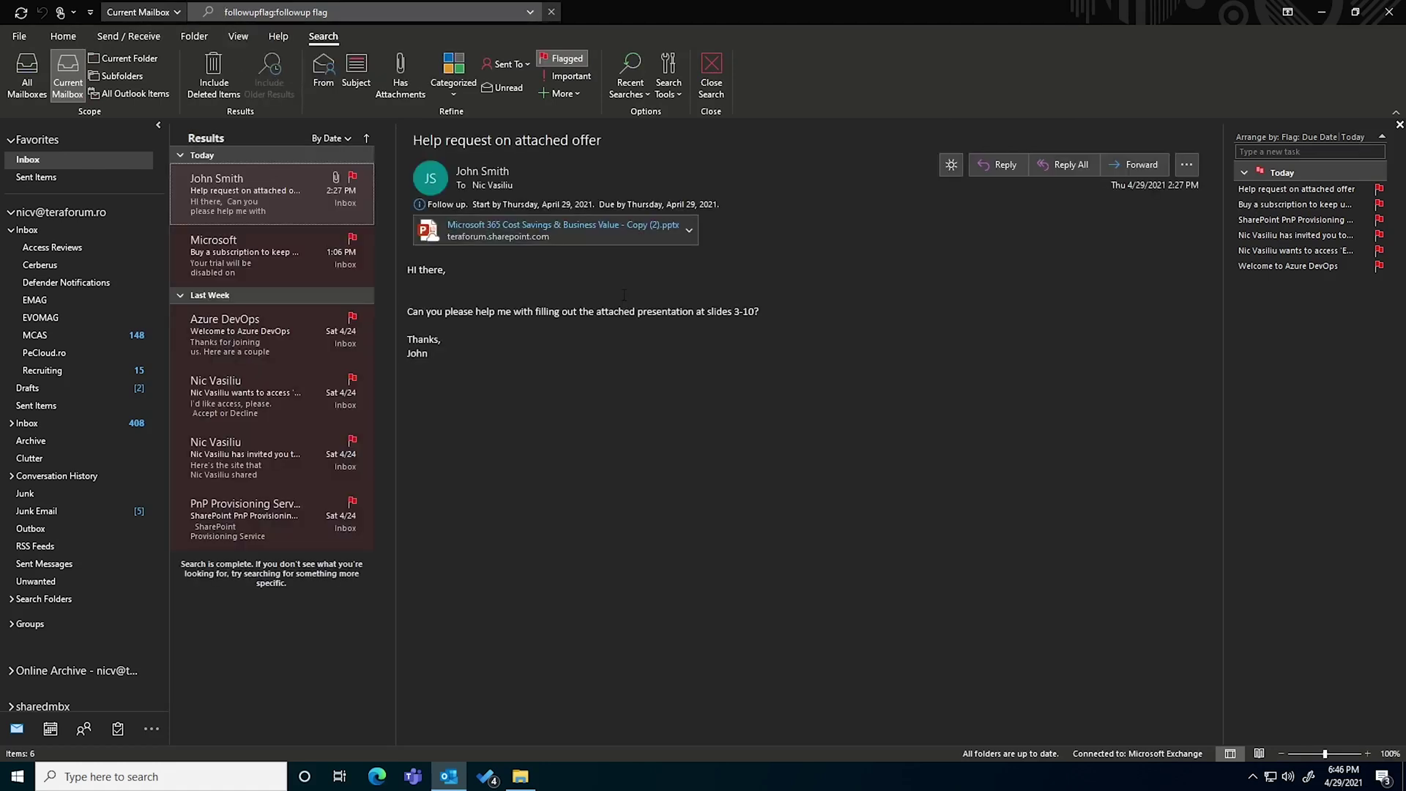
Assign the Red category to the "Help request on attached offer" message
left_click(226, 250)
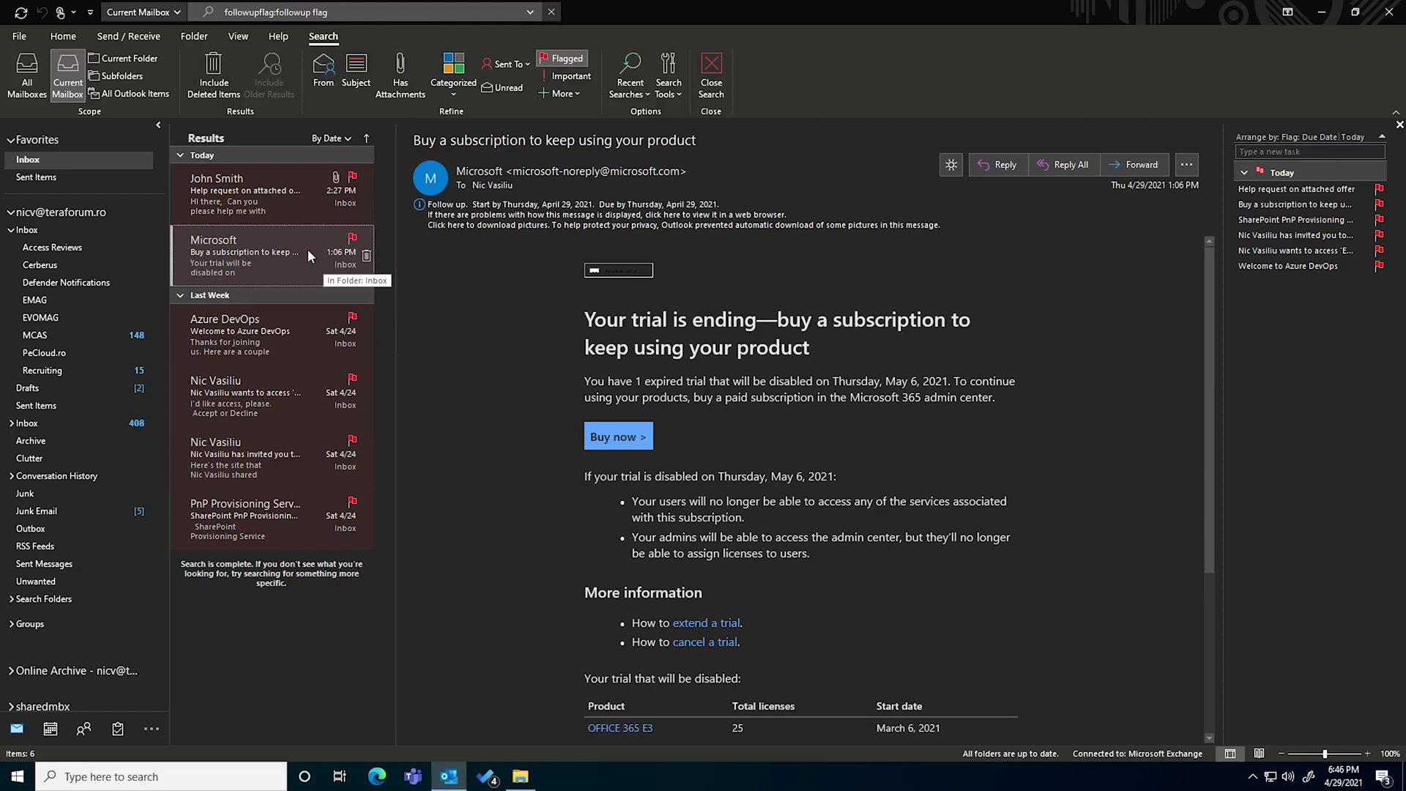
left_click(258, 212)
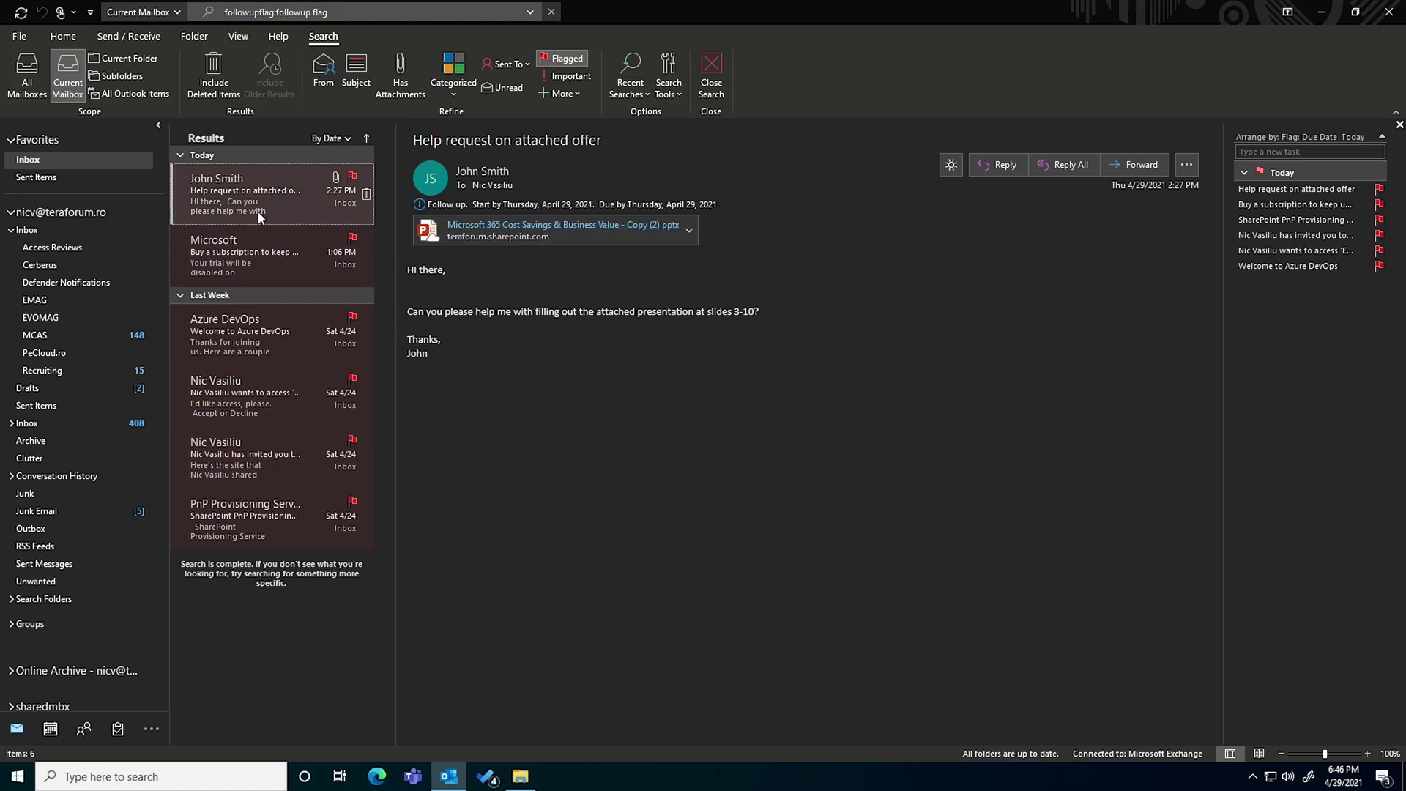
right_click(257, 211)
mouse_move(306, 355)
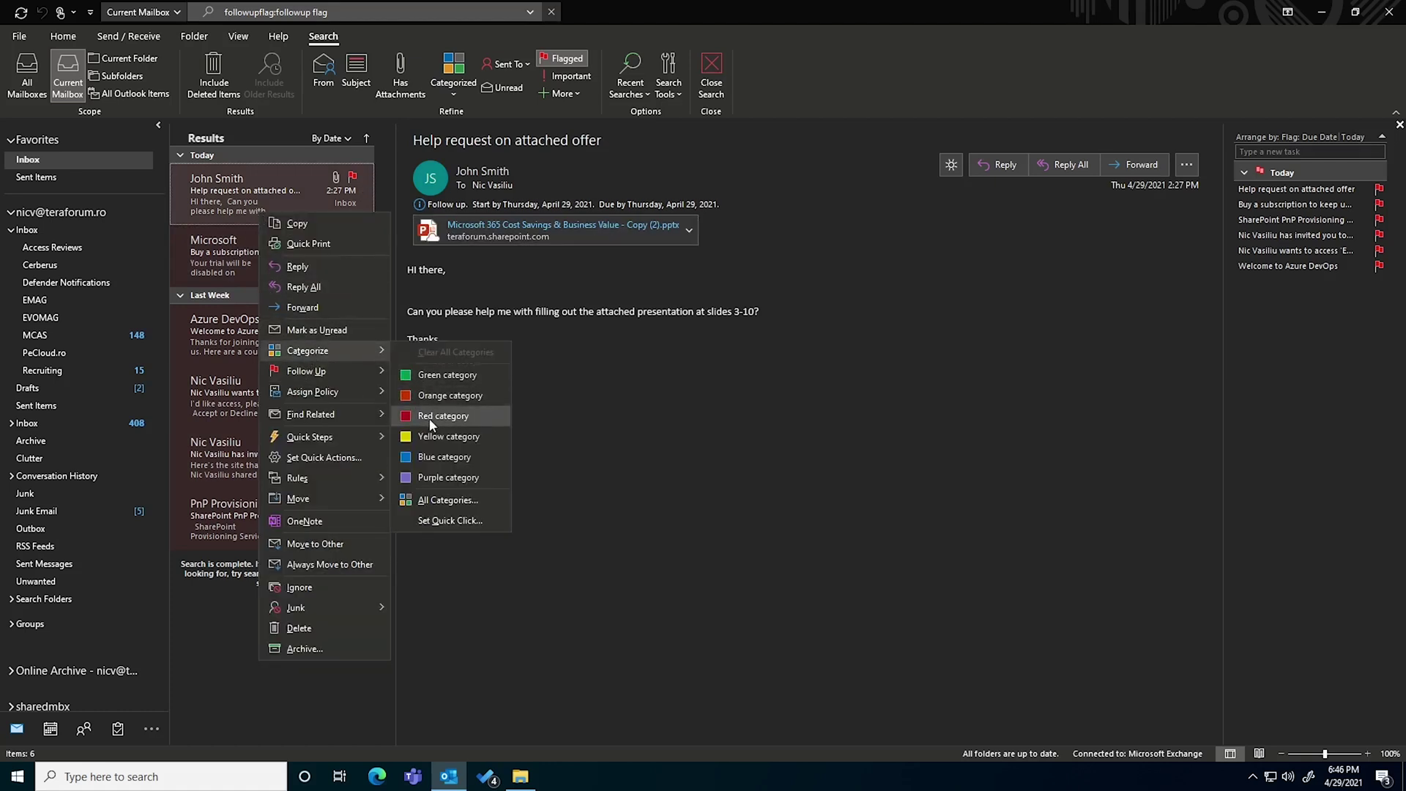
left_click(431, 424)
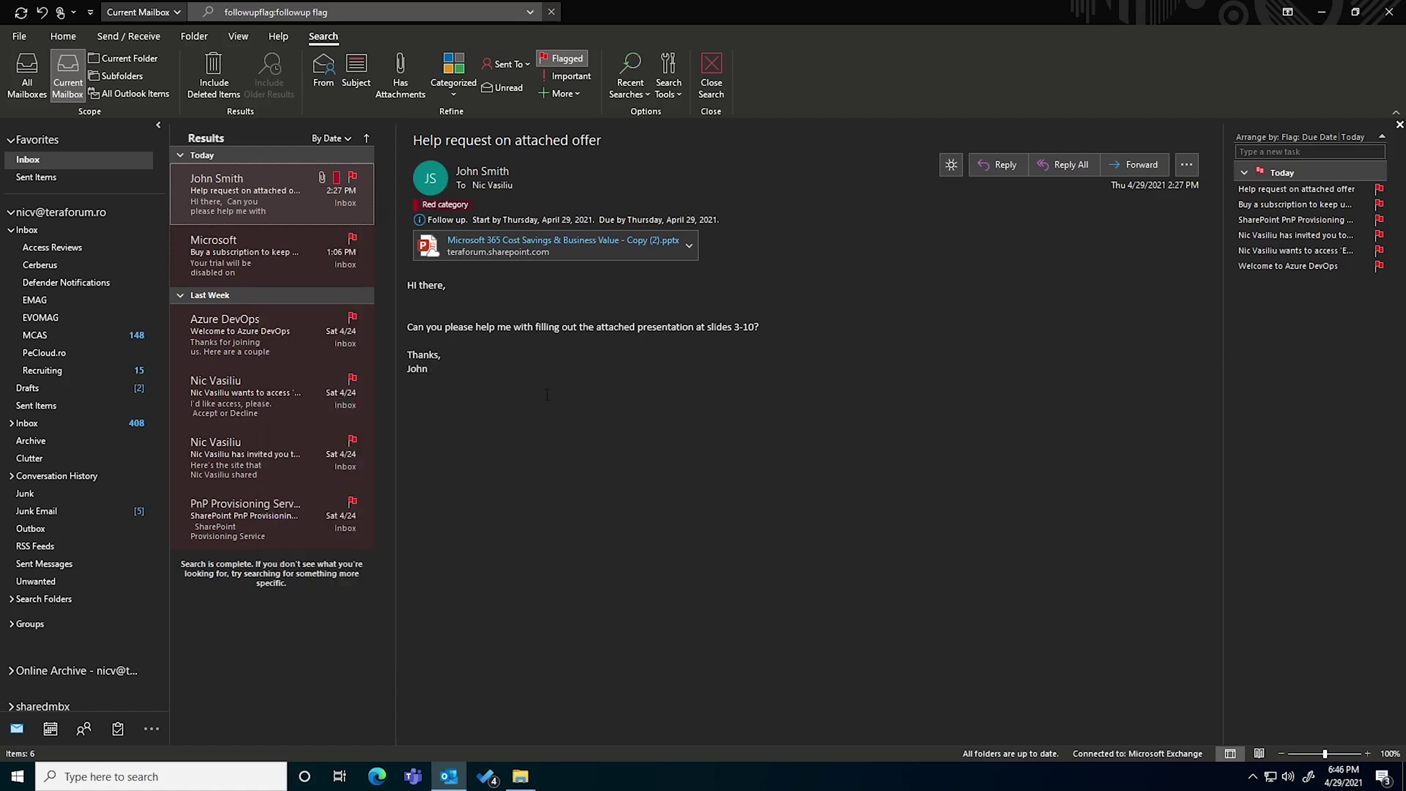
Assign the Yellow category to the Microsoft message about buying a subscription to keep using the product
left_click(253, 271)
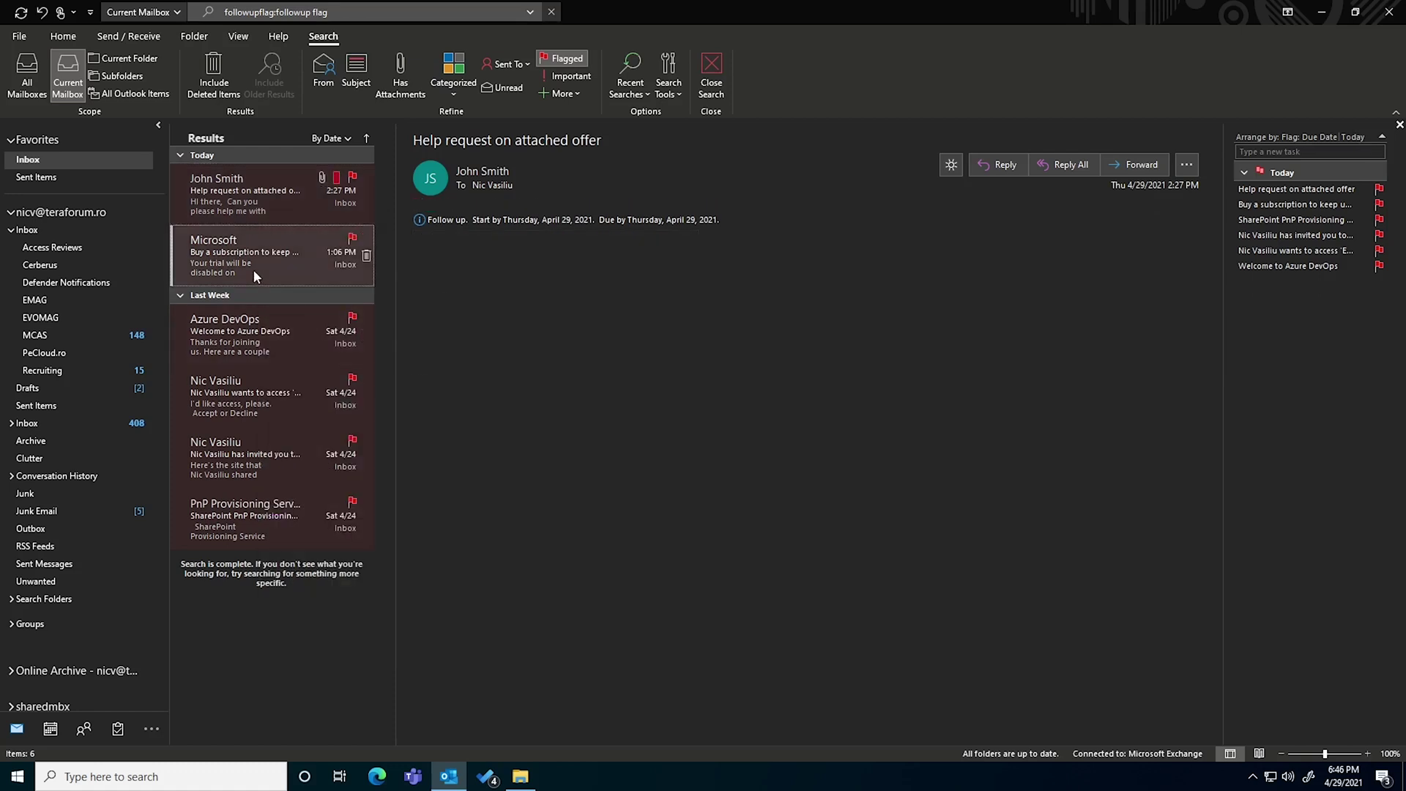
right_click(253, 270)
mouse_move(325, 407)
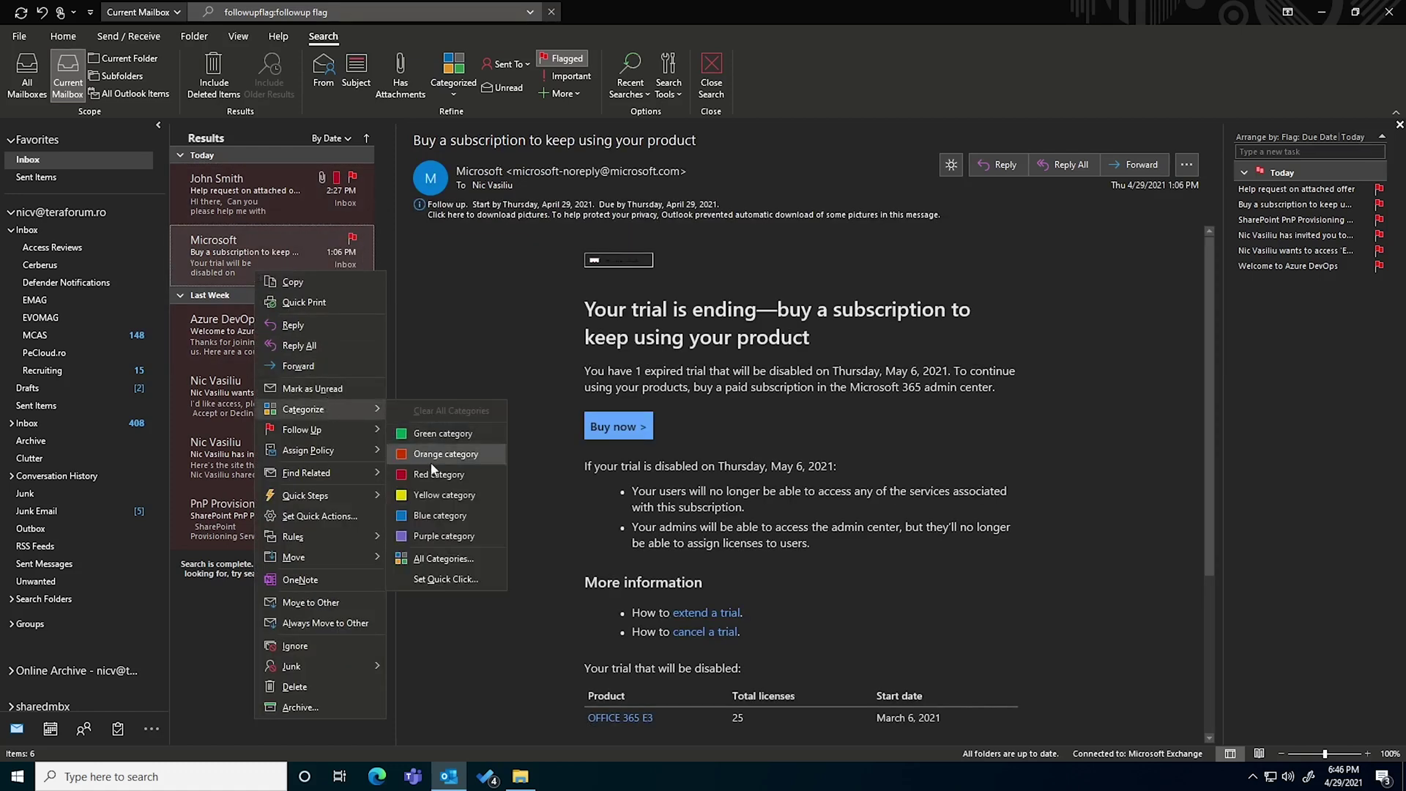
left_click(445, 495)
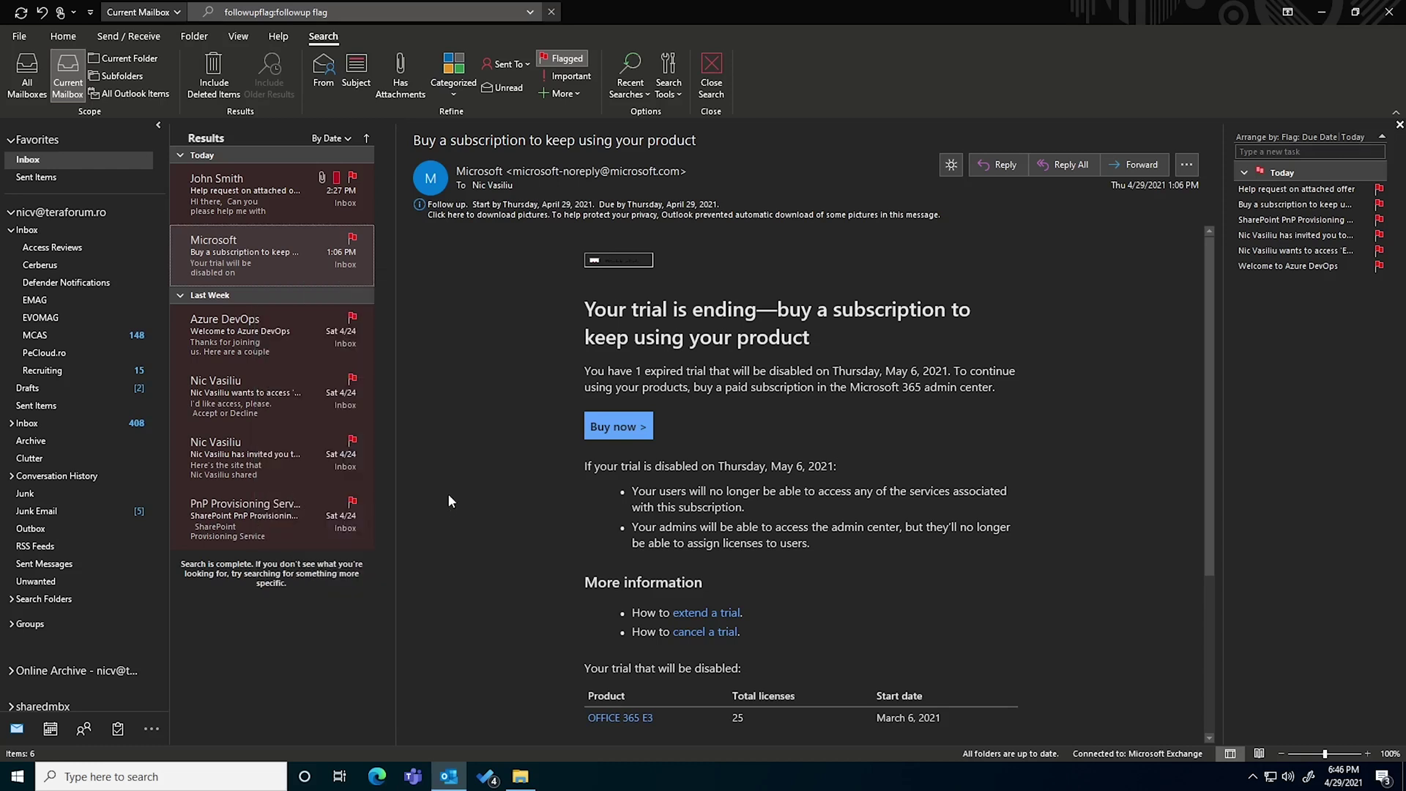
Assign the Green category to the "Welcome to Azure DevOps" message
left_click(221, 340)
right_click(220, 340)
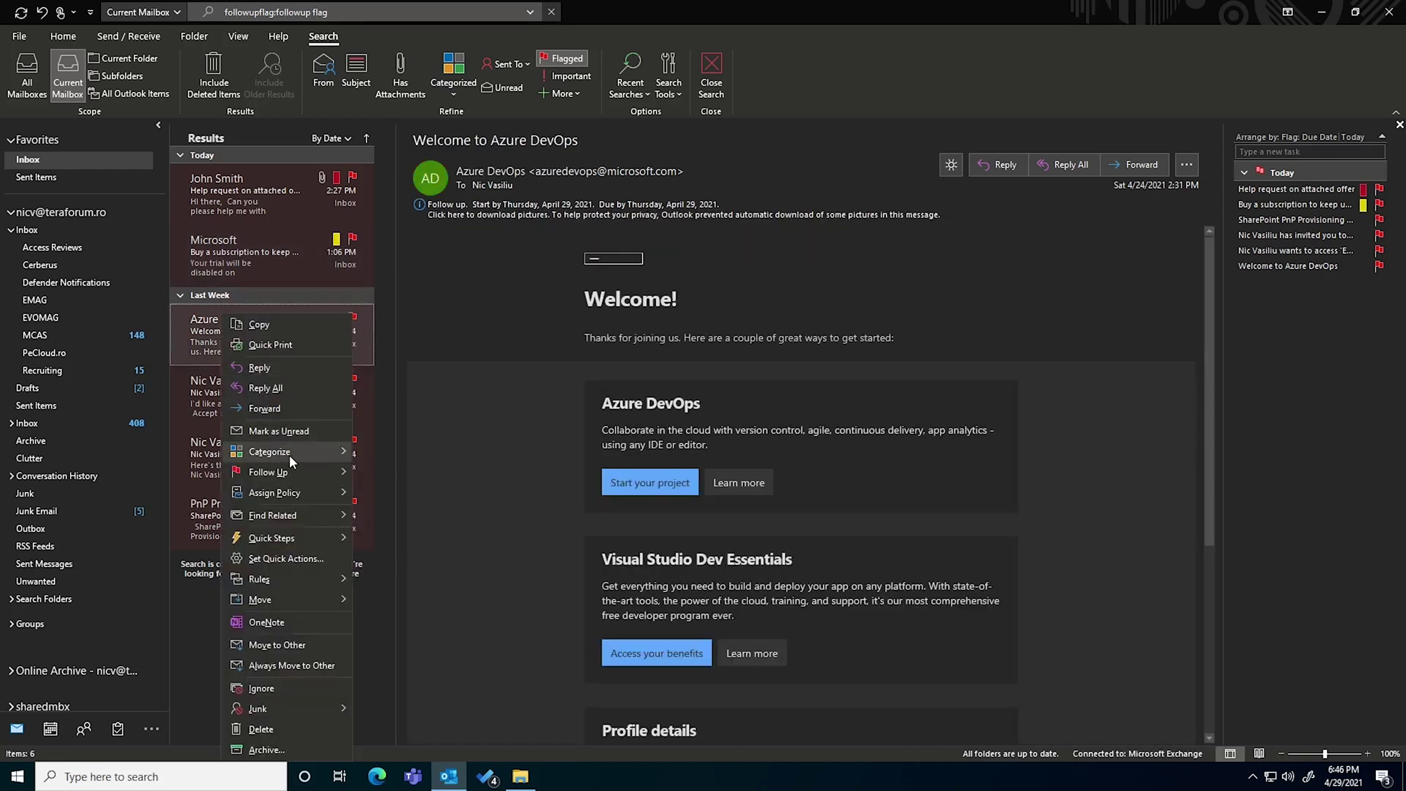
mouse_move(288, 454)
left_click(444, 477)
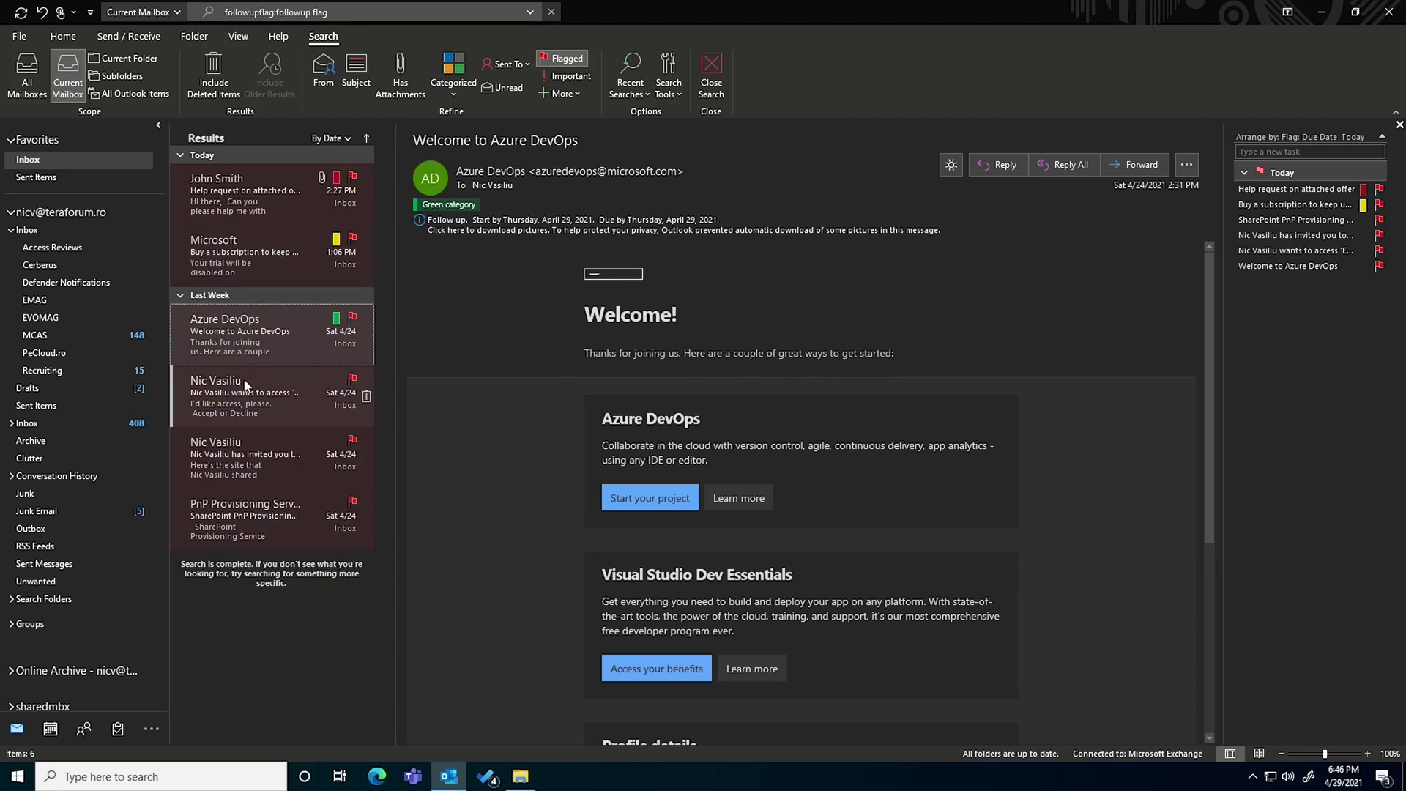
Assign the Red category to both the access request message and the 'Employee Onboarding' invitation
left_click(245, 384)
right_click(250, 381)
left_click(313, 480)
left_click(314, 473)
right_click(279, 469)
mouse_move(349, 148)
left_click(469, 237)
Open all color categories from the SharePoint PnP Provisioning Service message and choose CTRL+F5 as the Red category's shortcut key
right_click(274, 513)
key("Escape")
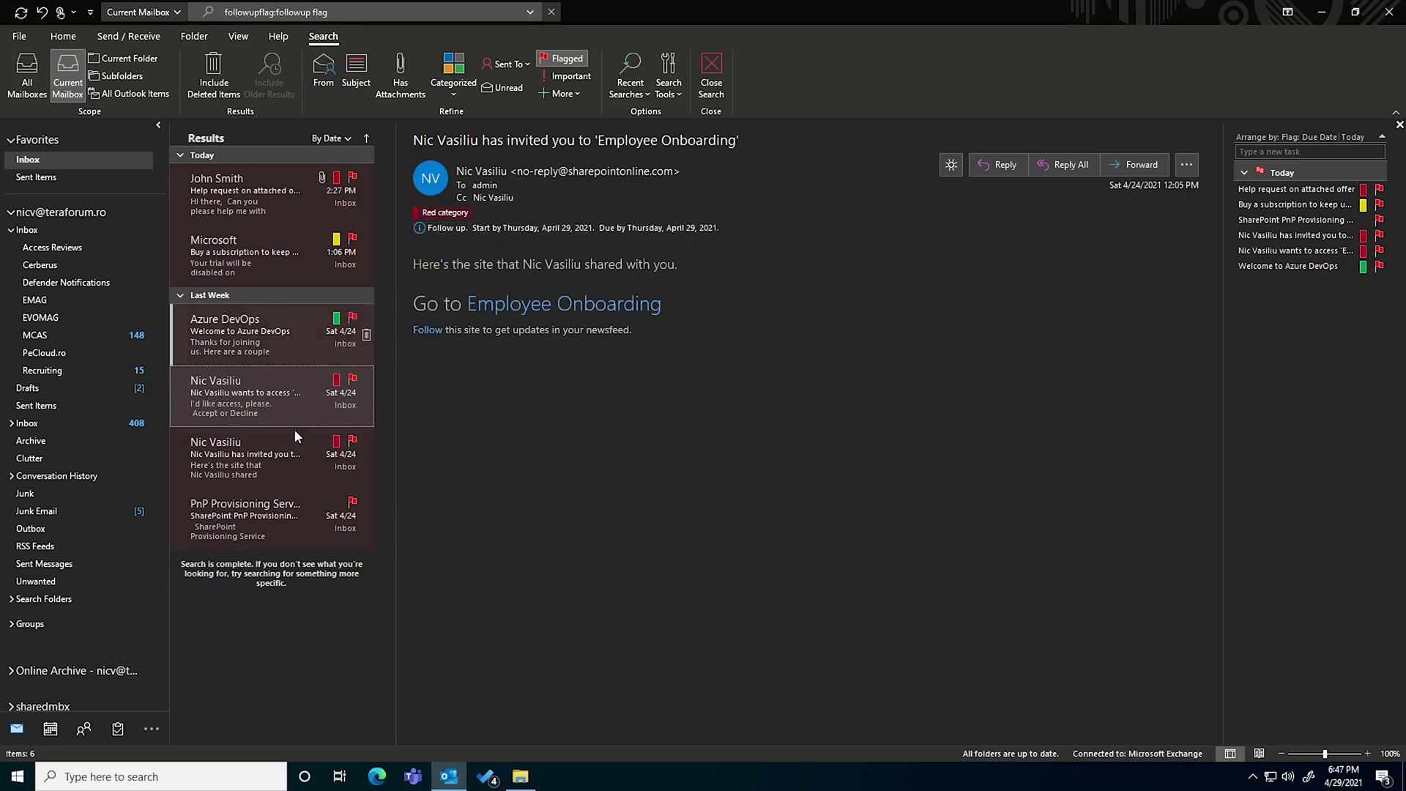
right_click(276, 504)
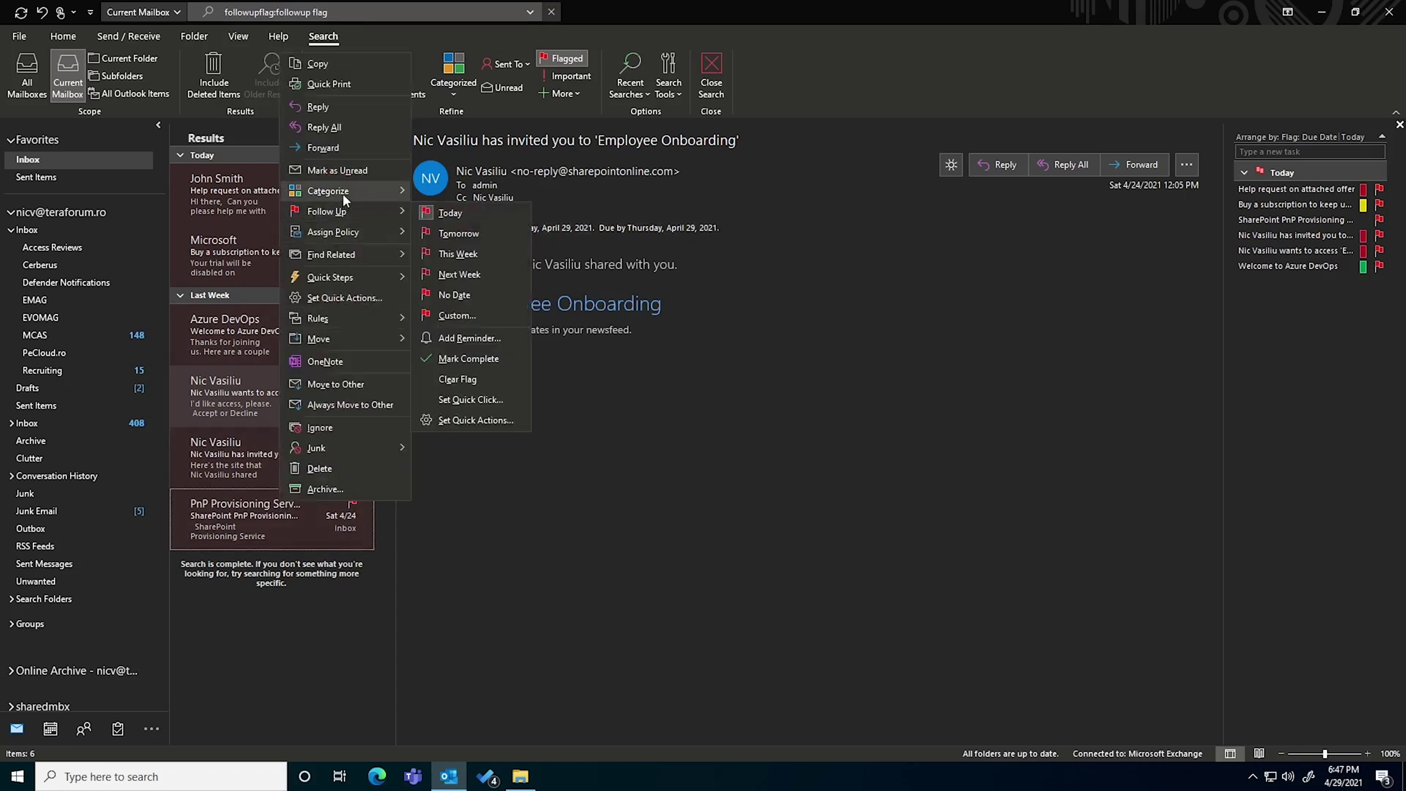
mouse_move(342, 191)
left_click(461, 342)
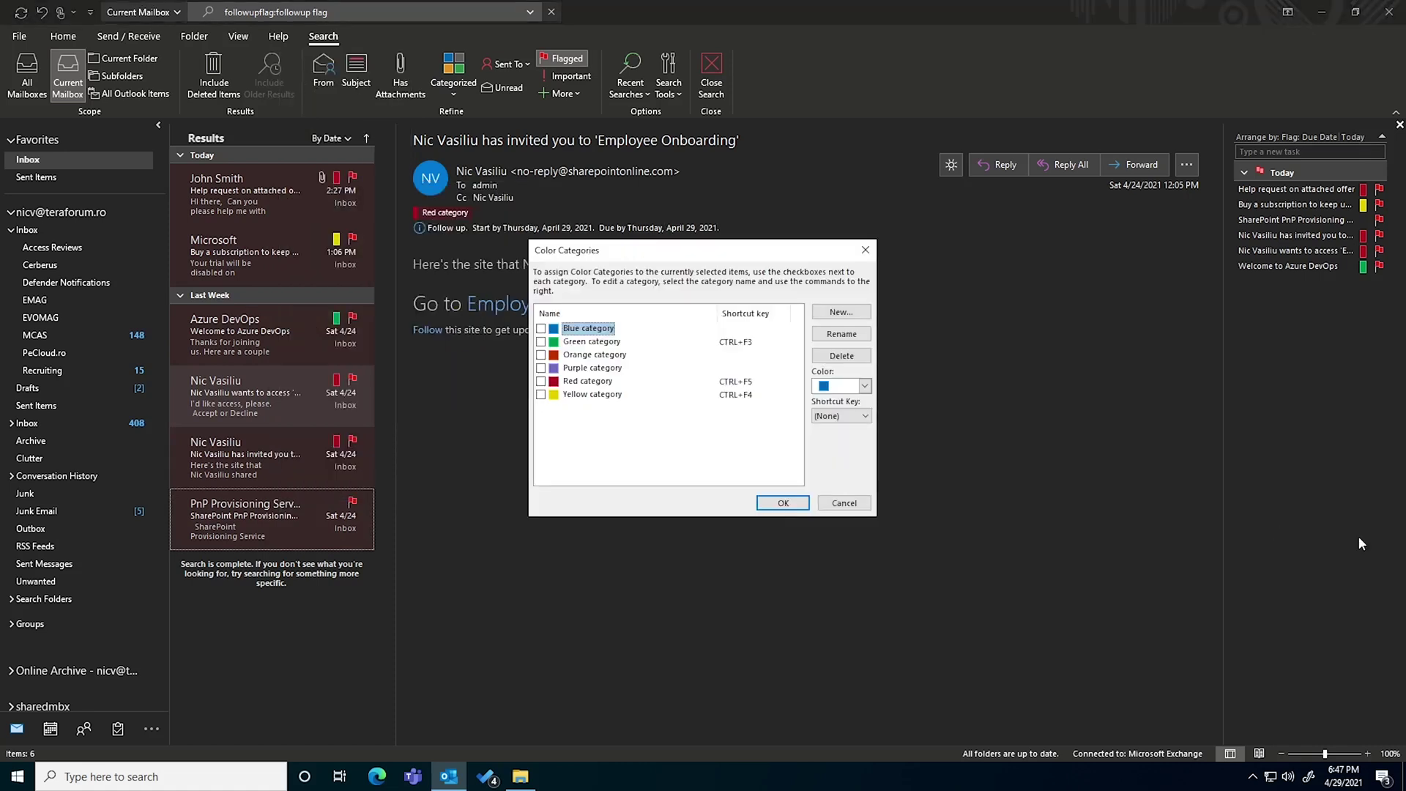
left_click(590, 381)
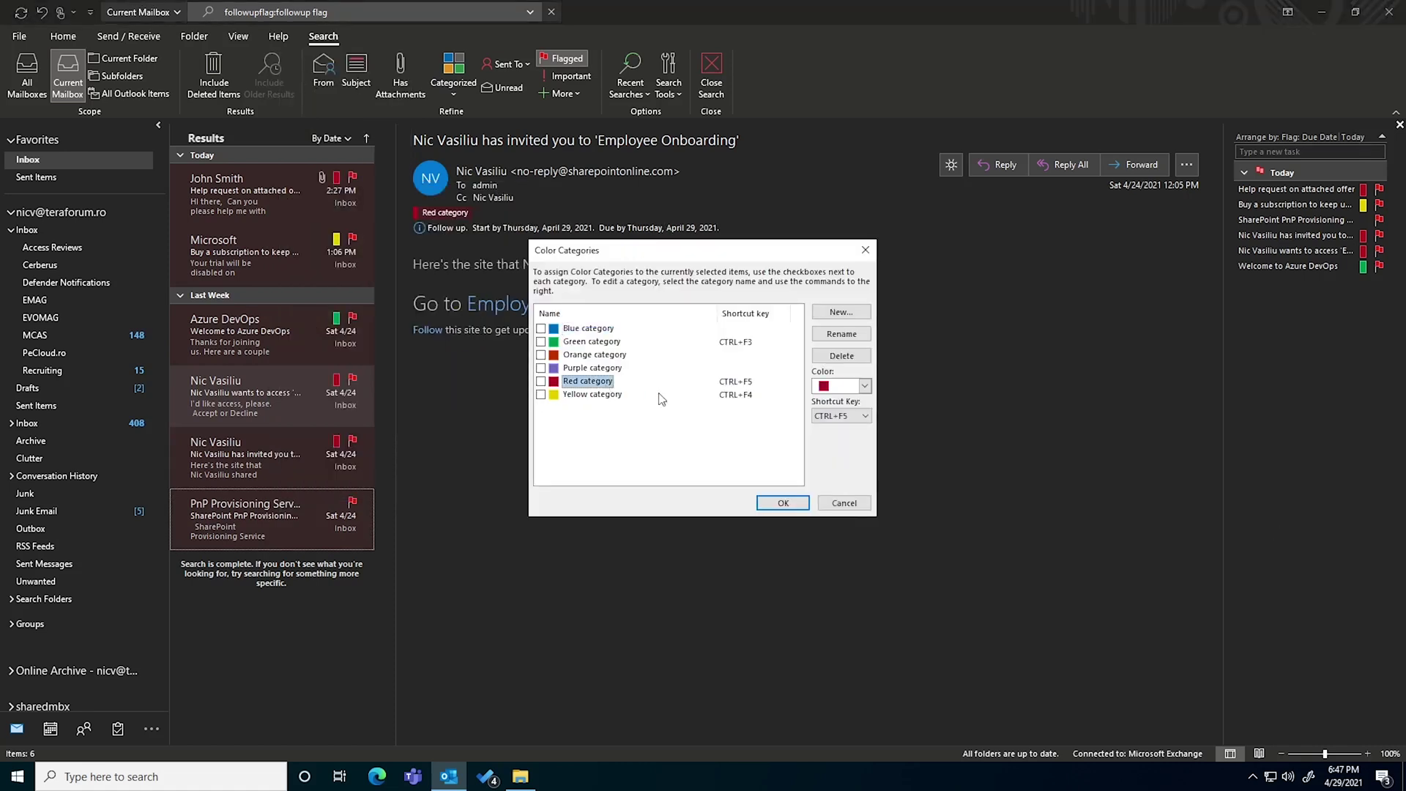
left_click(863, 416)
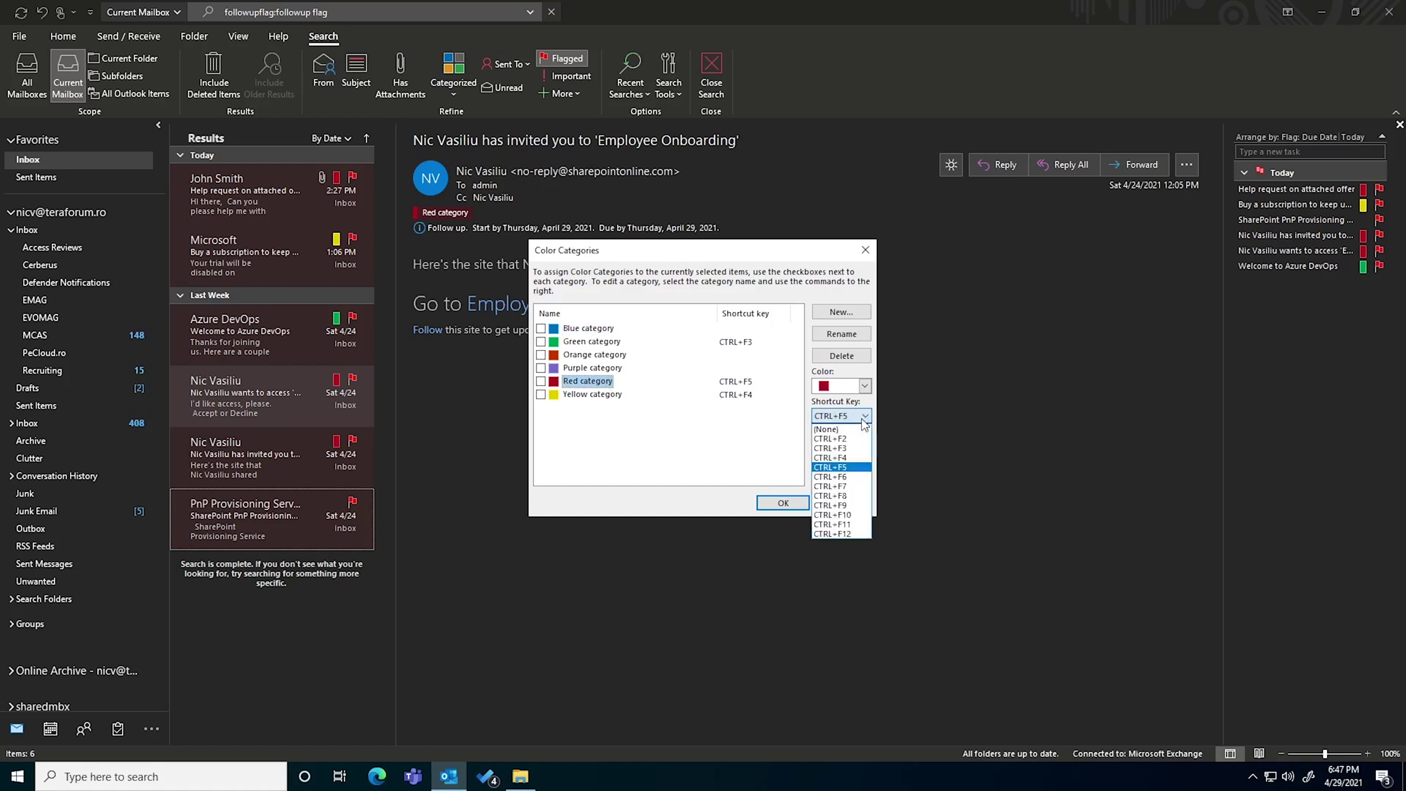
left_click(842, 468)
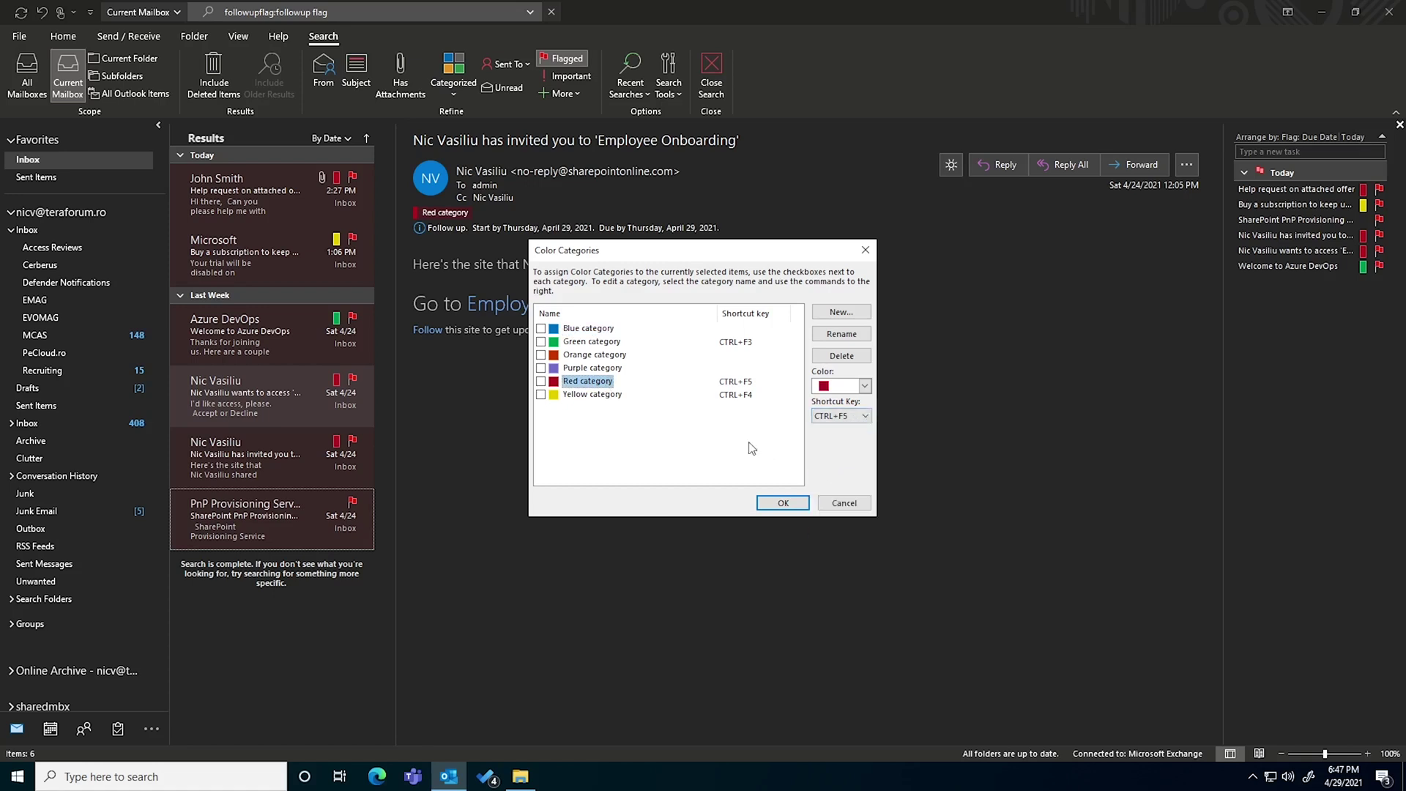
left_click(783, 503)
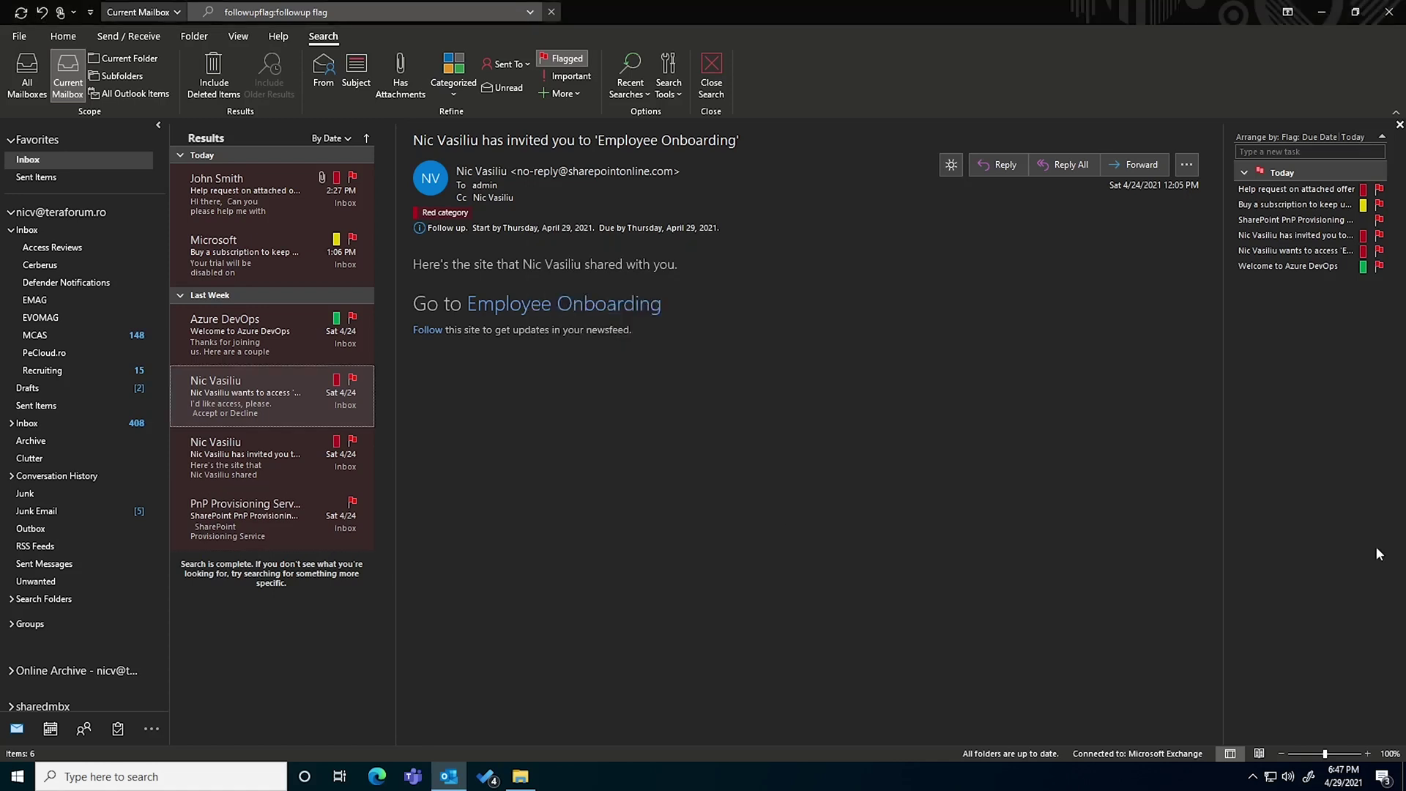
Open the calendar and color-code Thursday's blue meetings: Green for the peers sync, Yellow for the internal meeting, Red for both customer meetings
left_click(50, 728)
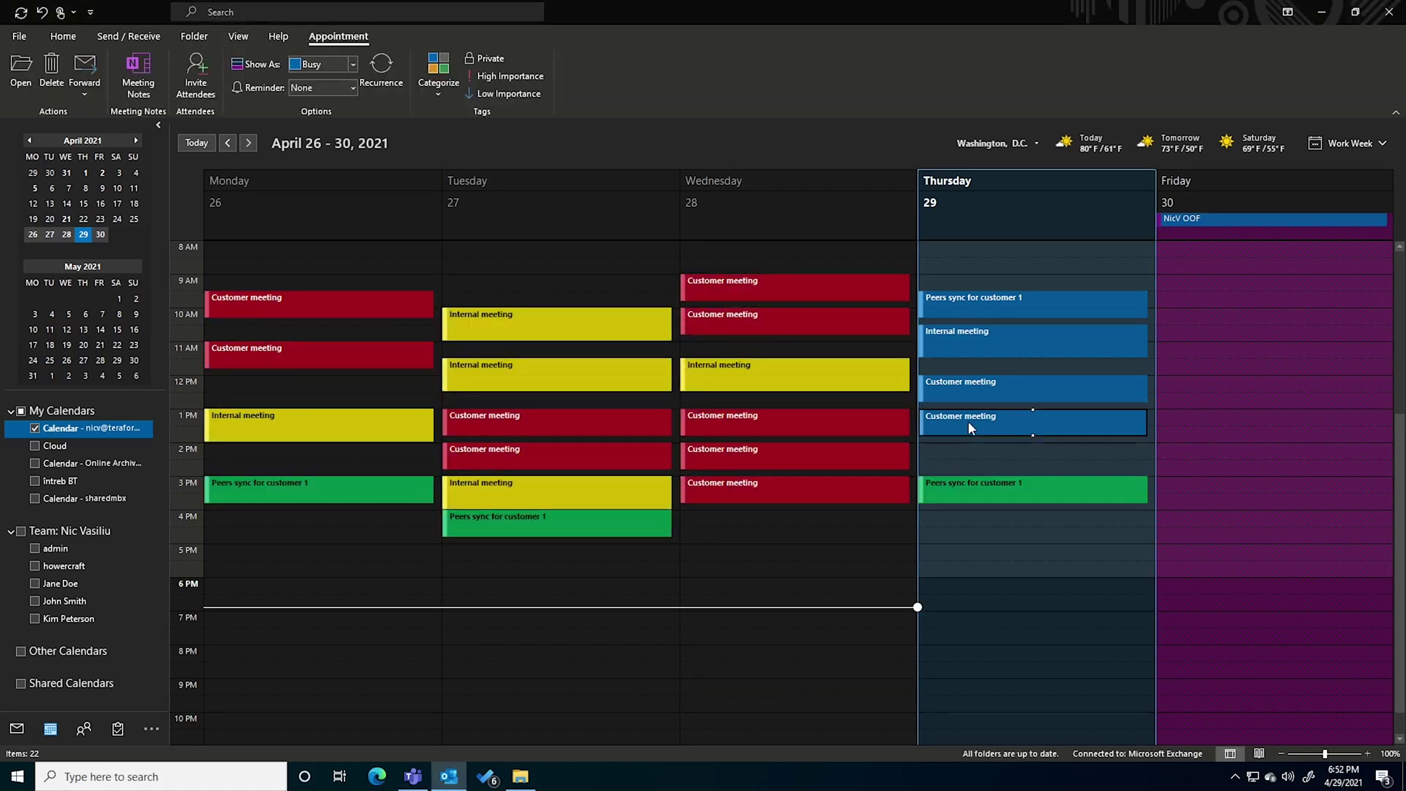
left_click(1005, 314)
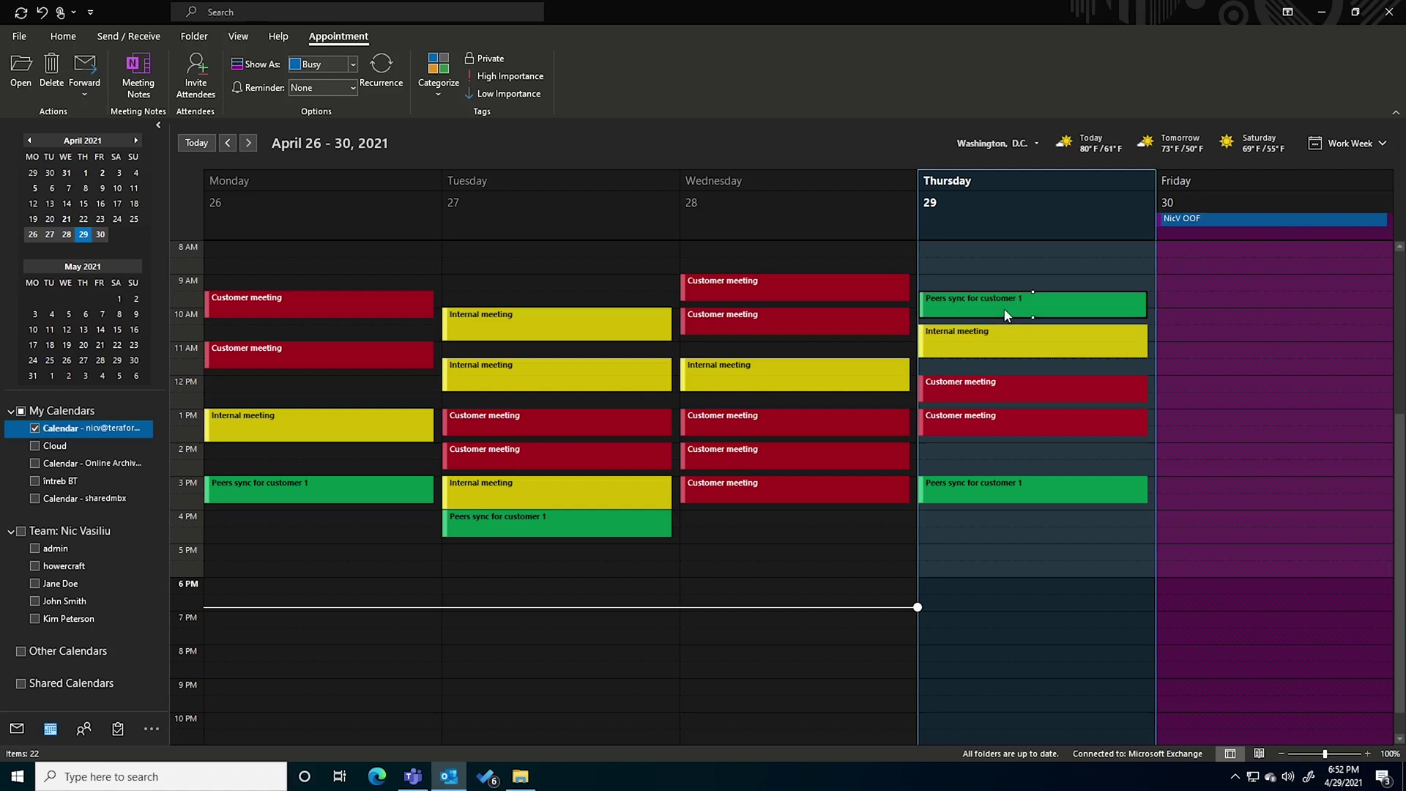
Switch to Teams and add "Task from Project Titanium" to the Content bucket of the Project Titanium General channel's Plan, assigned to yourself
left_click(1236, 778)
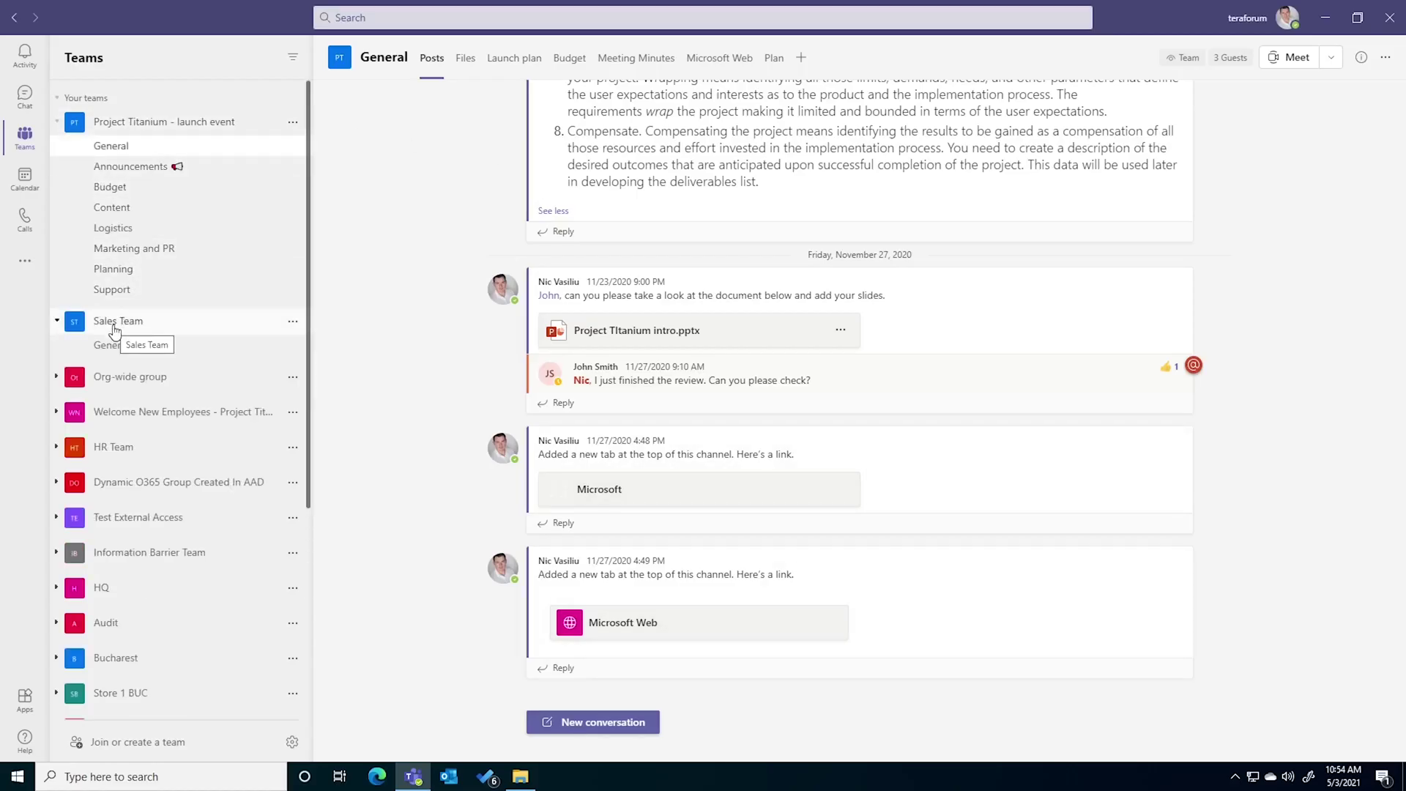
left_click(772, 62)
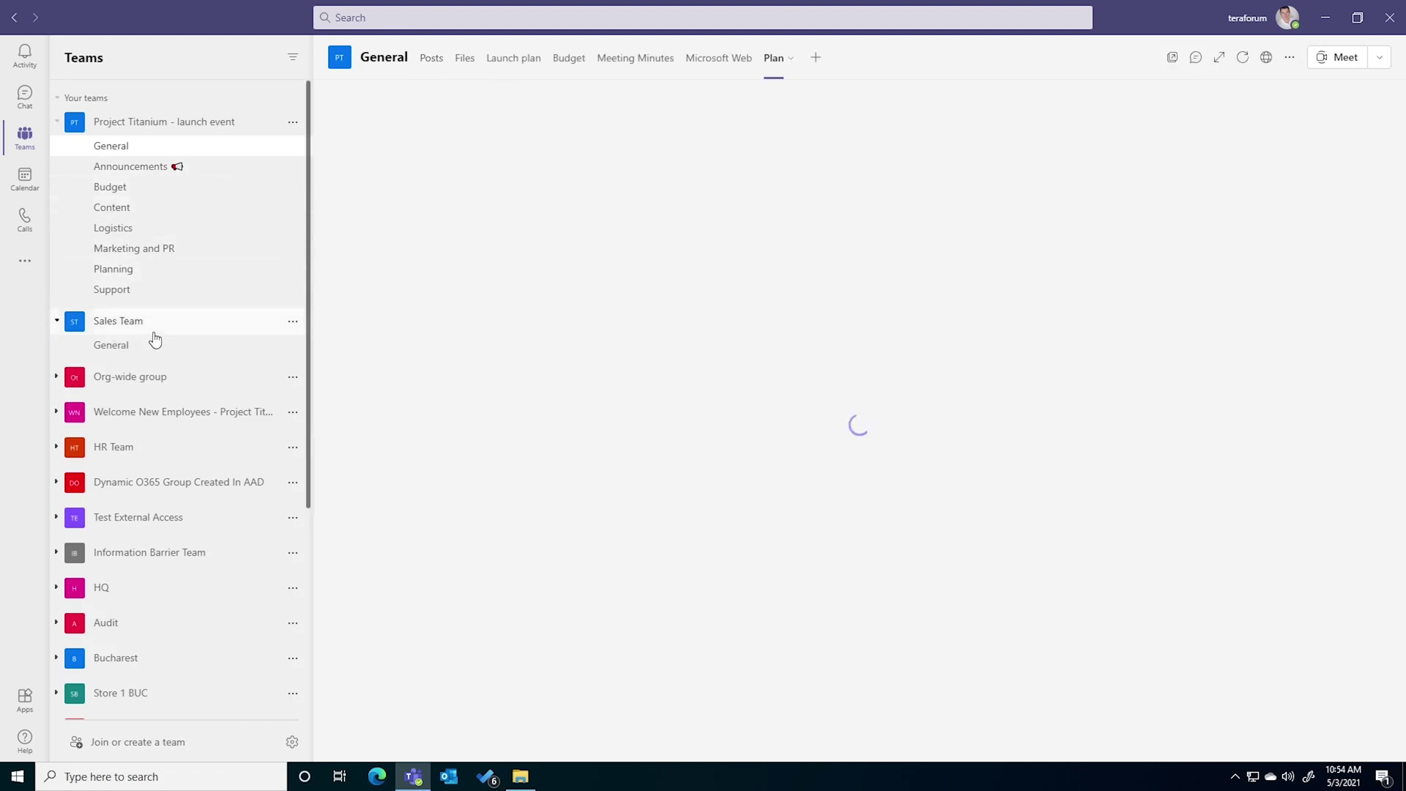
left_click(386, 176)
type("Task from Project Titanium")
left_click(381, 286)
left_click(454, 461)
left_click(442, 322)
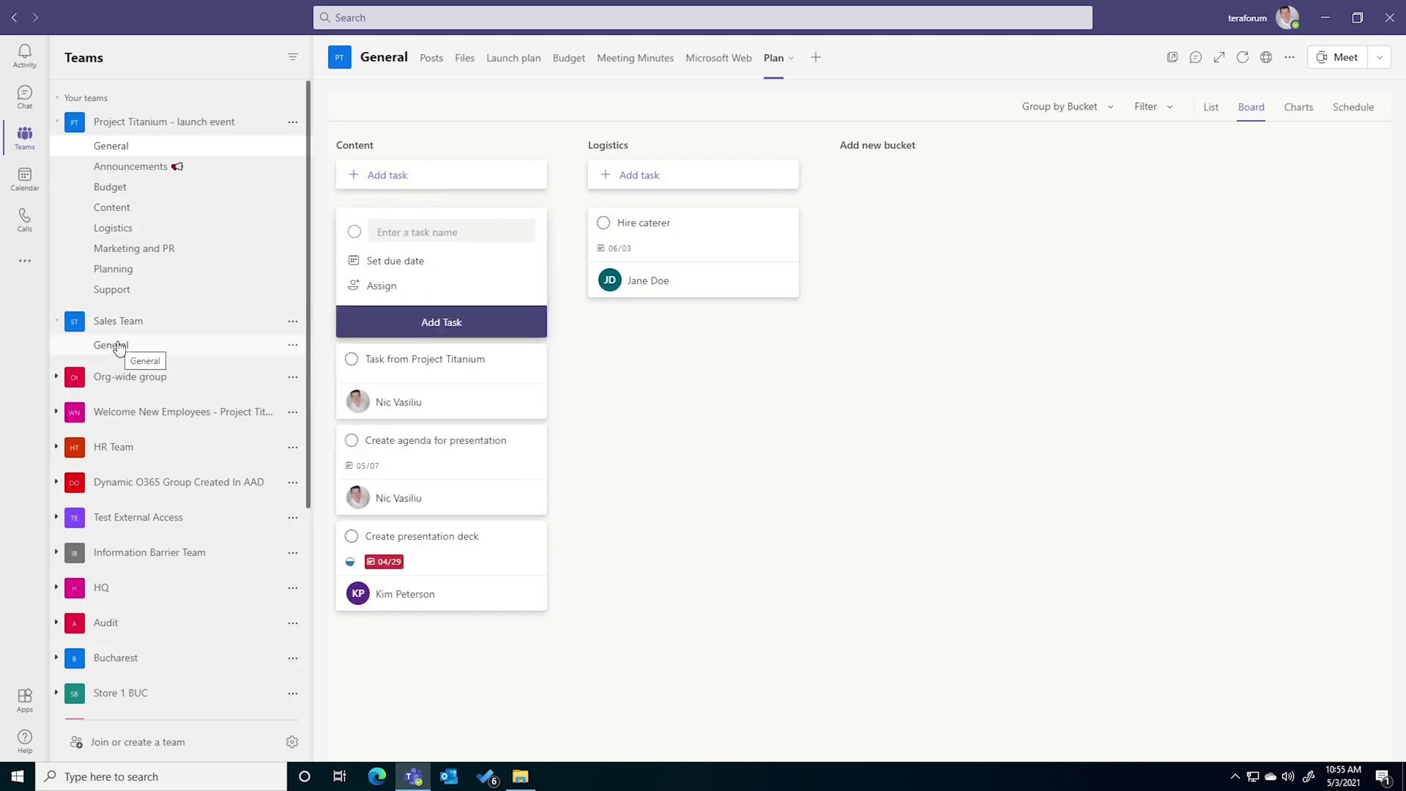
Add "Task from the Sales Team" to the To do bucket of the Sales Team General channel's Sales Team tasks plan, assigned to yourself
left_click(111, 345)
left_click(555, 58)
left_click(386, 175)
type("Task from the Sales Team")
left_click(381, 286)
left_click(407, 475)
left_click(429, 323)
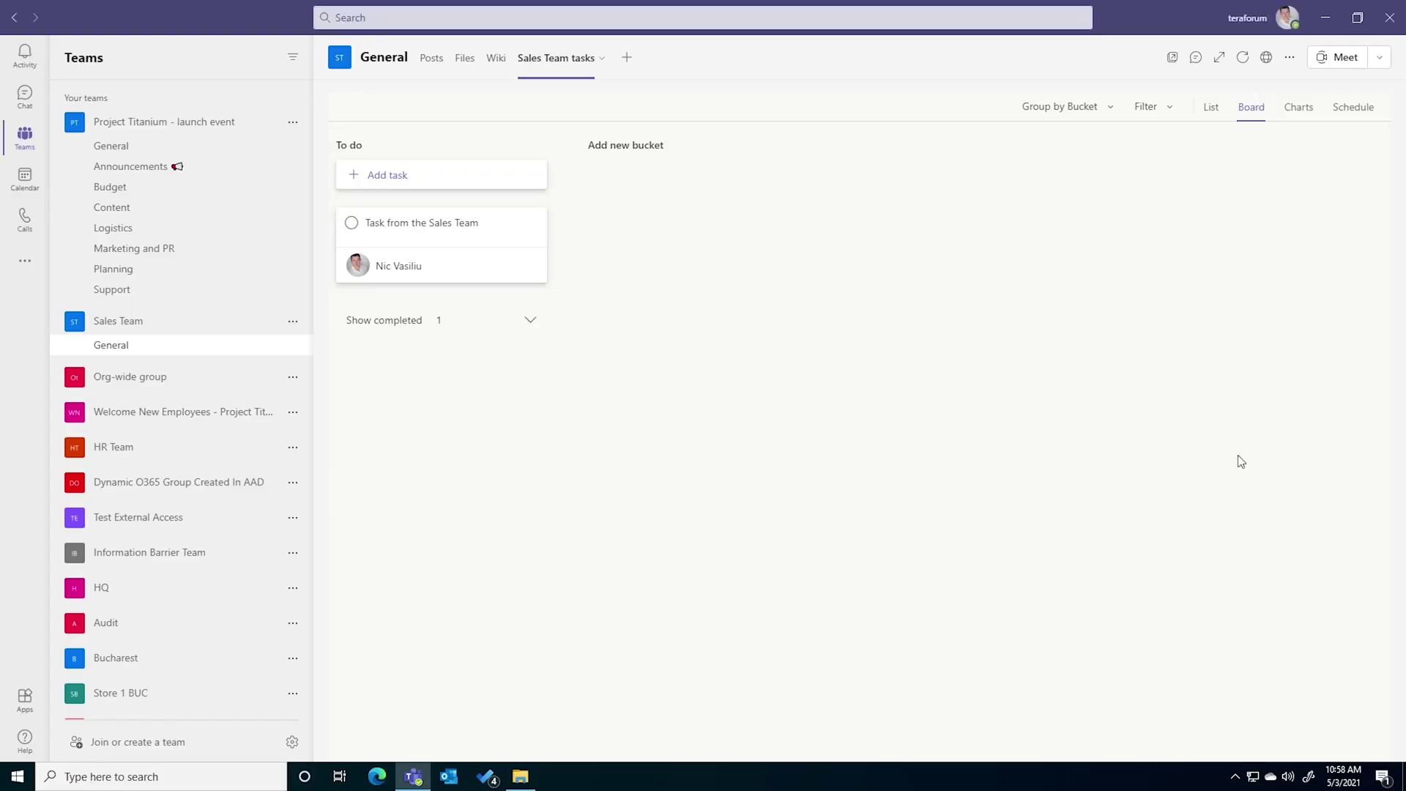
Switch to Microsoft To Do and review the Flagged email and Assigned to you lists
left_click(493, 781)
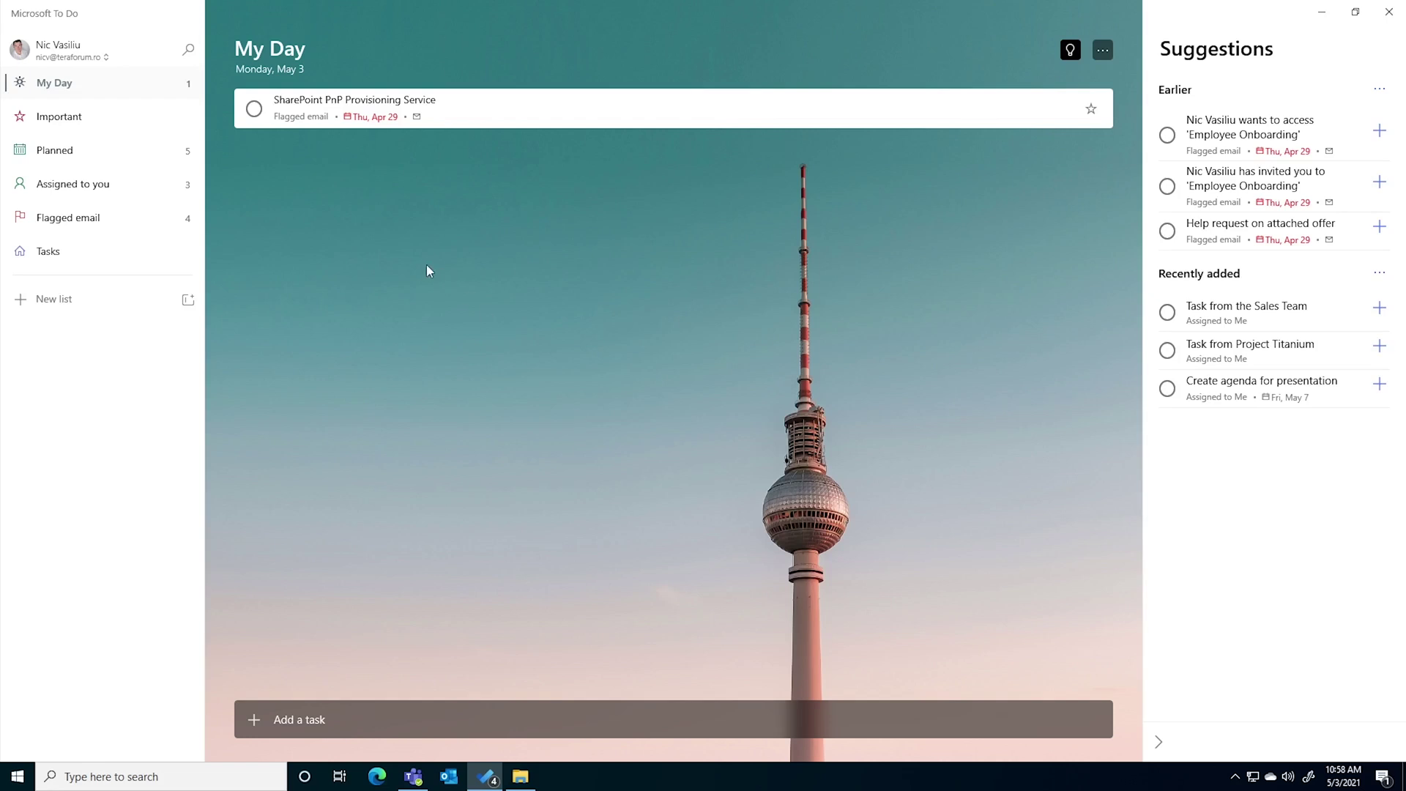
left_click(149, 227)
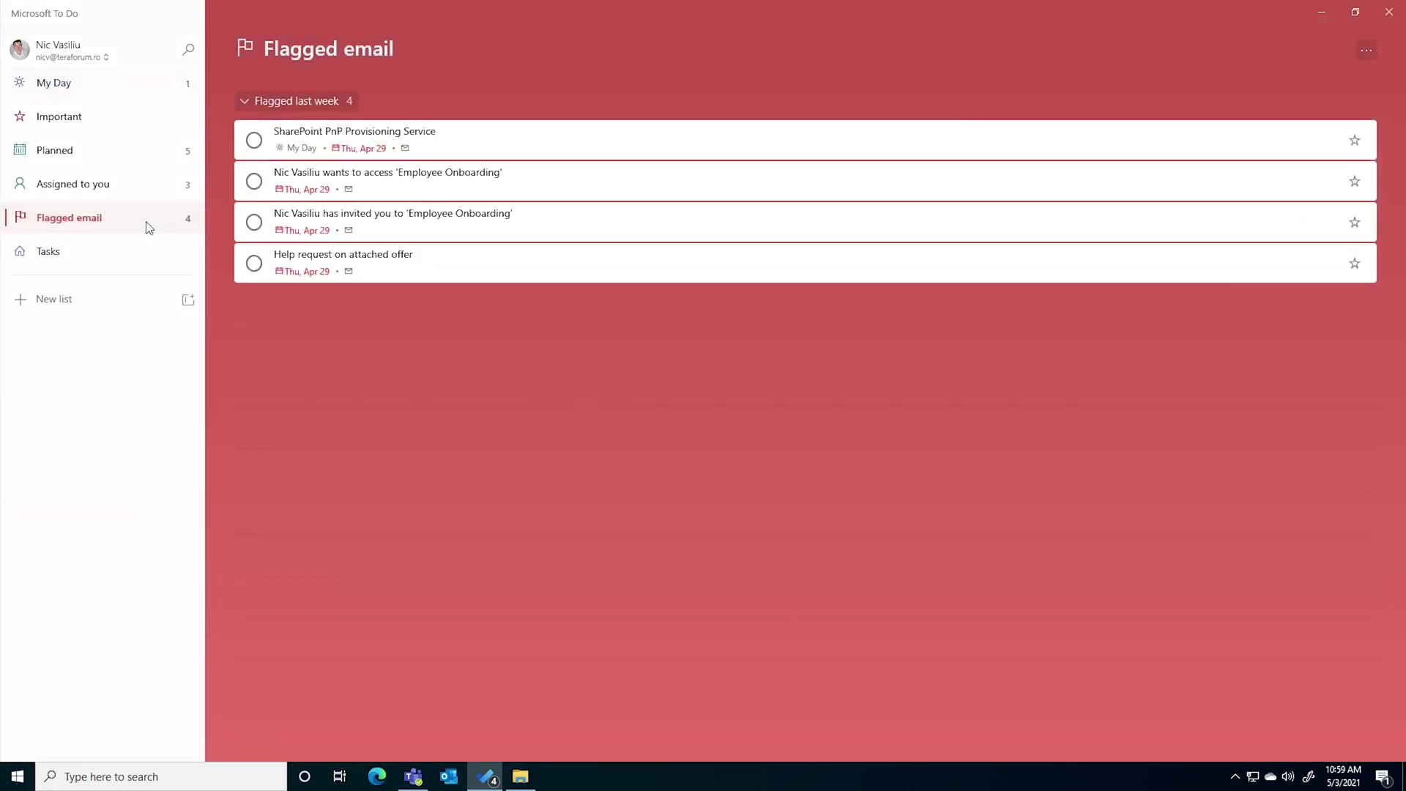
left_click(112, 188)
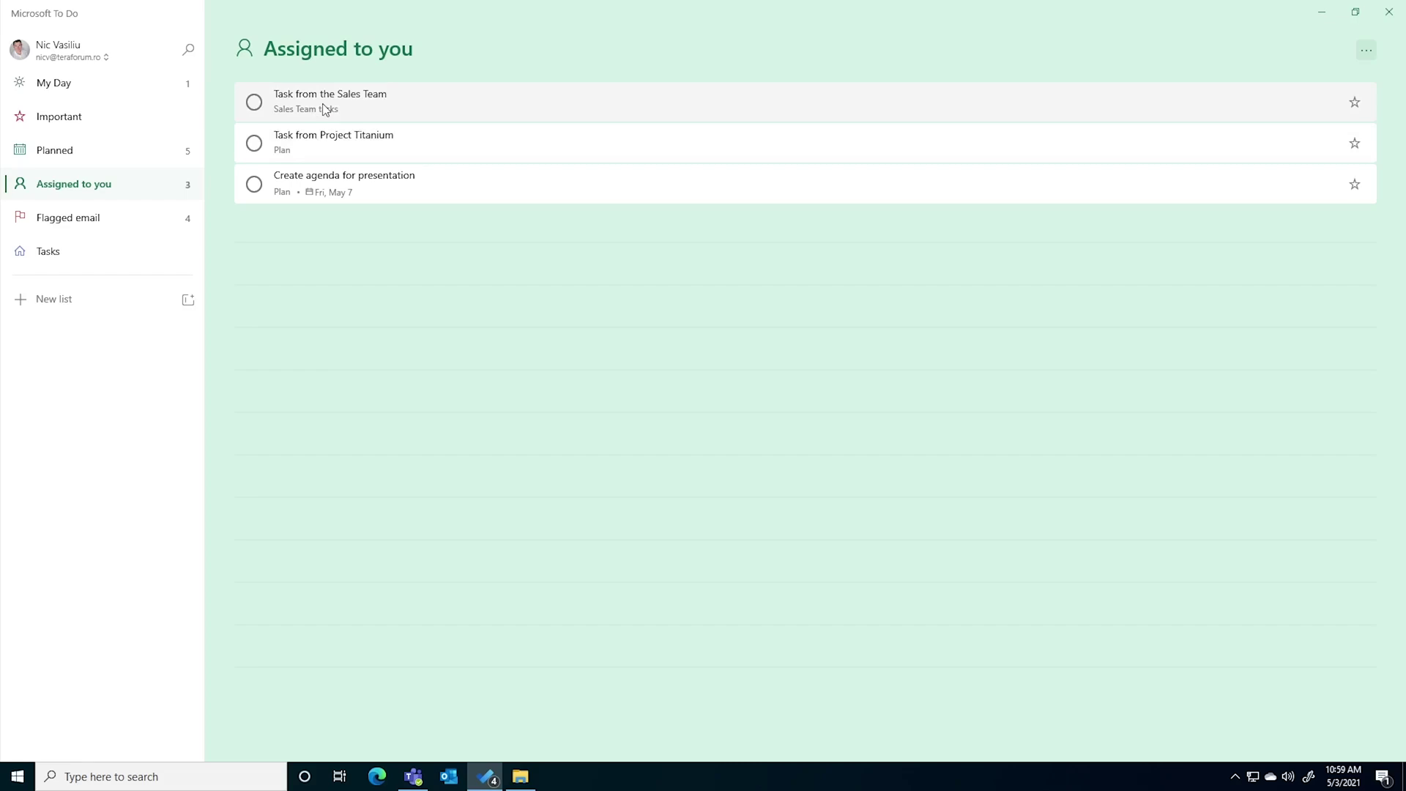
Create two new lists named "Customer related tasks" and "Administrative tasks"
left_click(61, 300)
type("Customer related tasks")
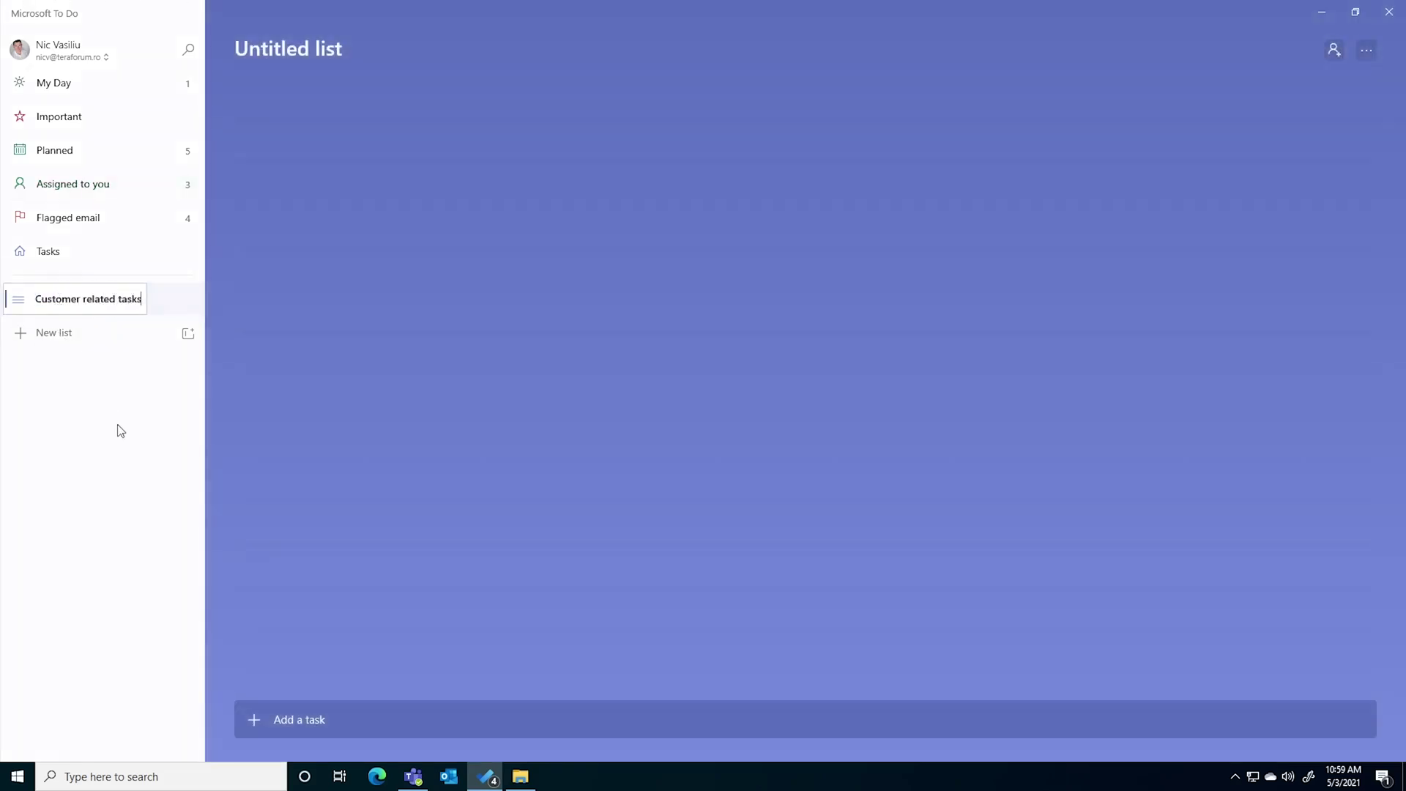
key("Return")
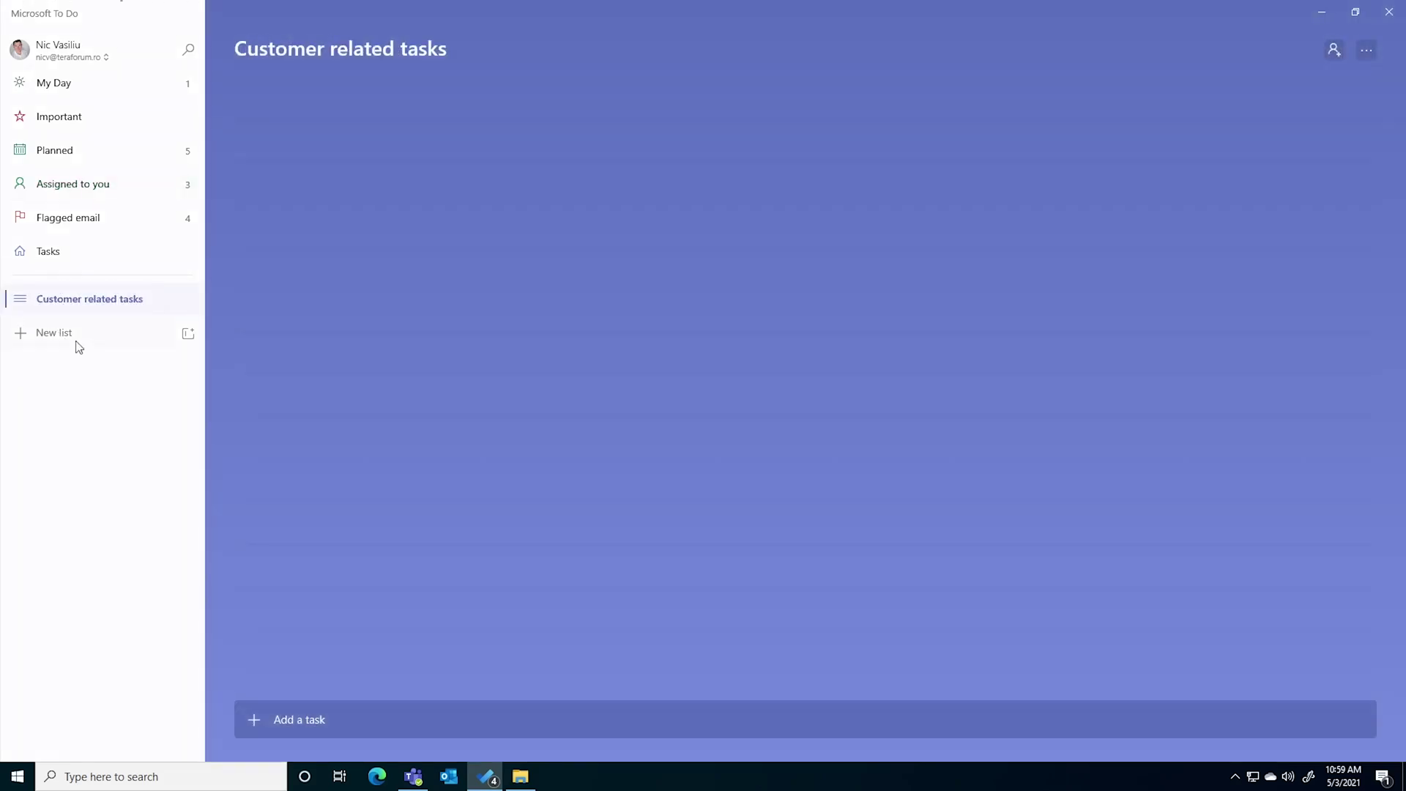
left_click(67, 336)
type("Administrative tasks")
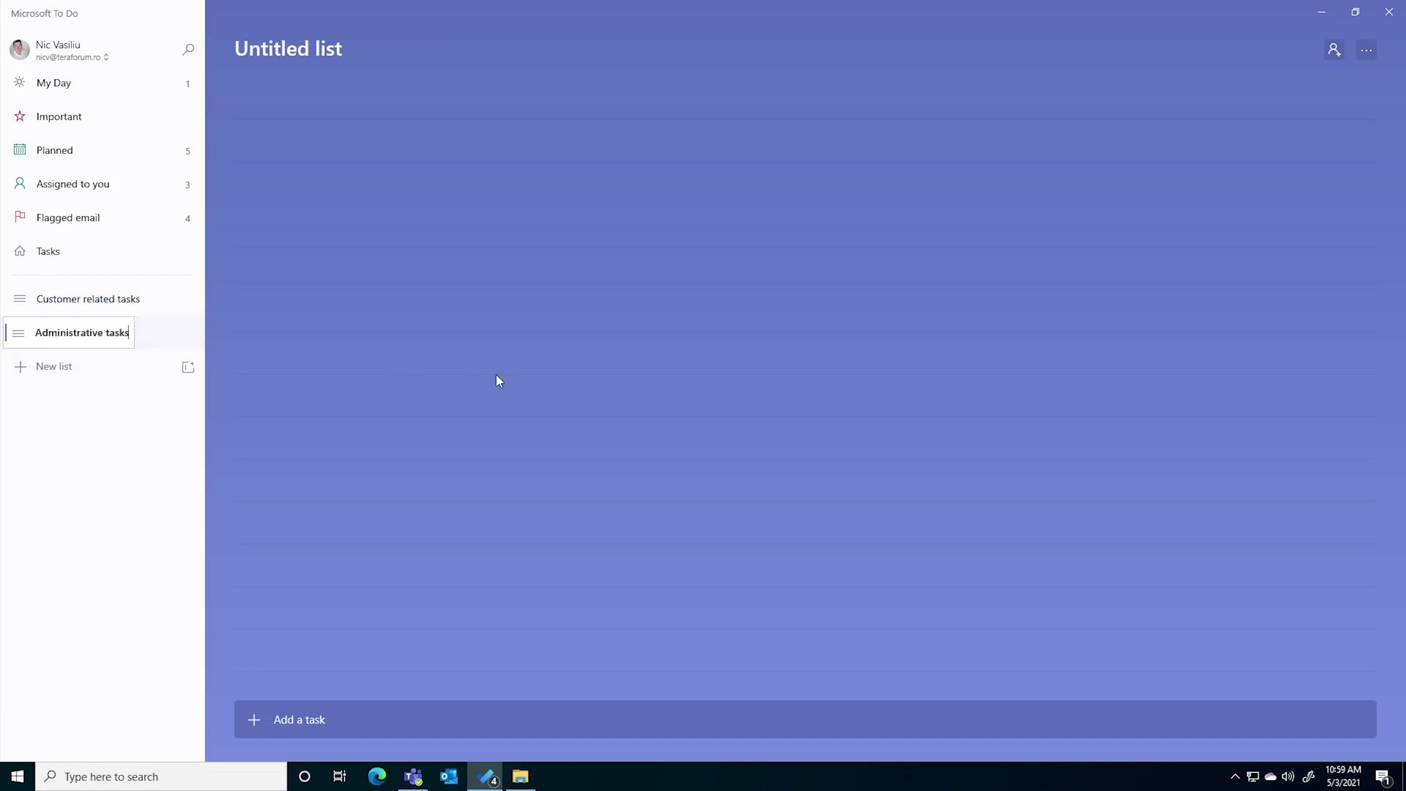
key("Return")
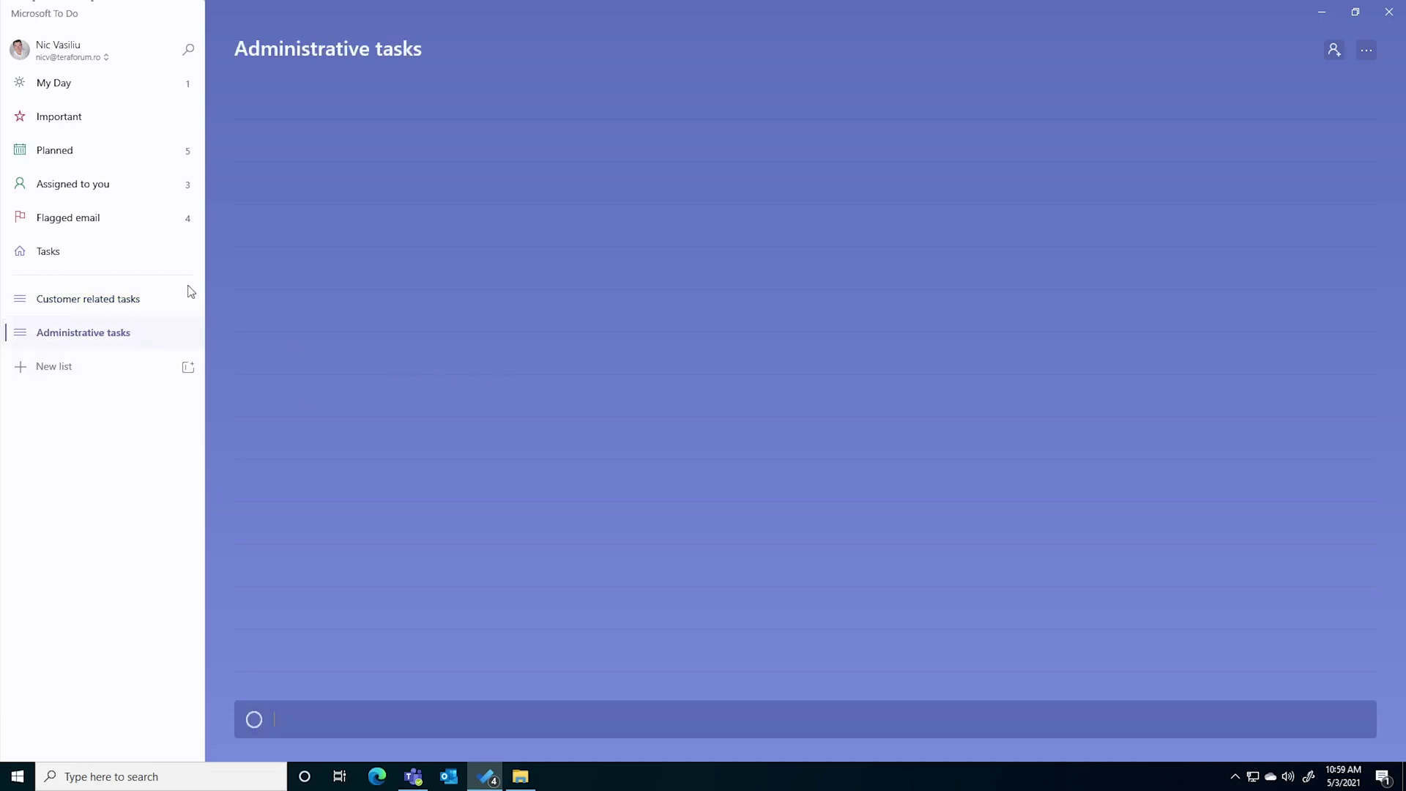
Move the flagged SharePoint PnP Provisioning Service email to Customer related tasks and the 'Employee Onboarding' invitation to Administrative tasks
left_click(98, 219)
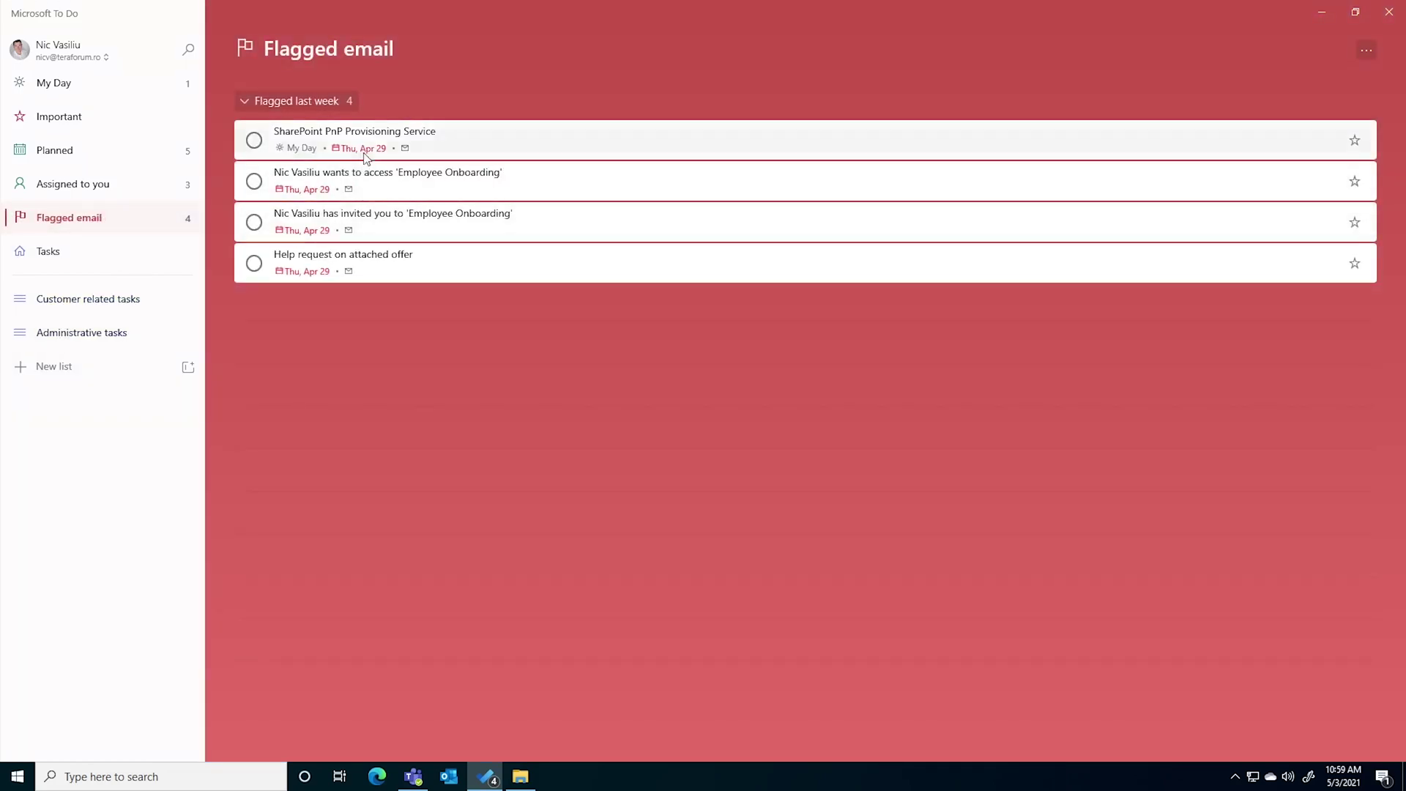
left_click_drag(306, 187, 122, 297)
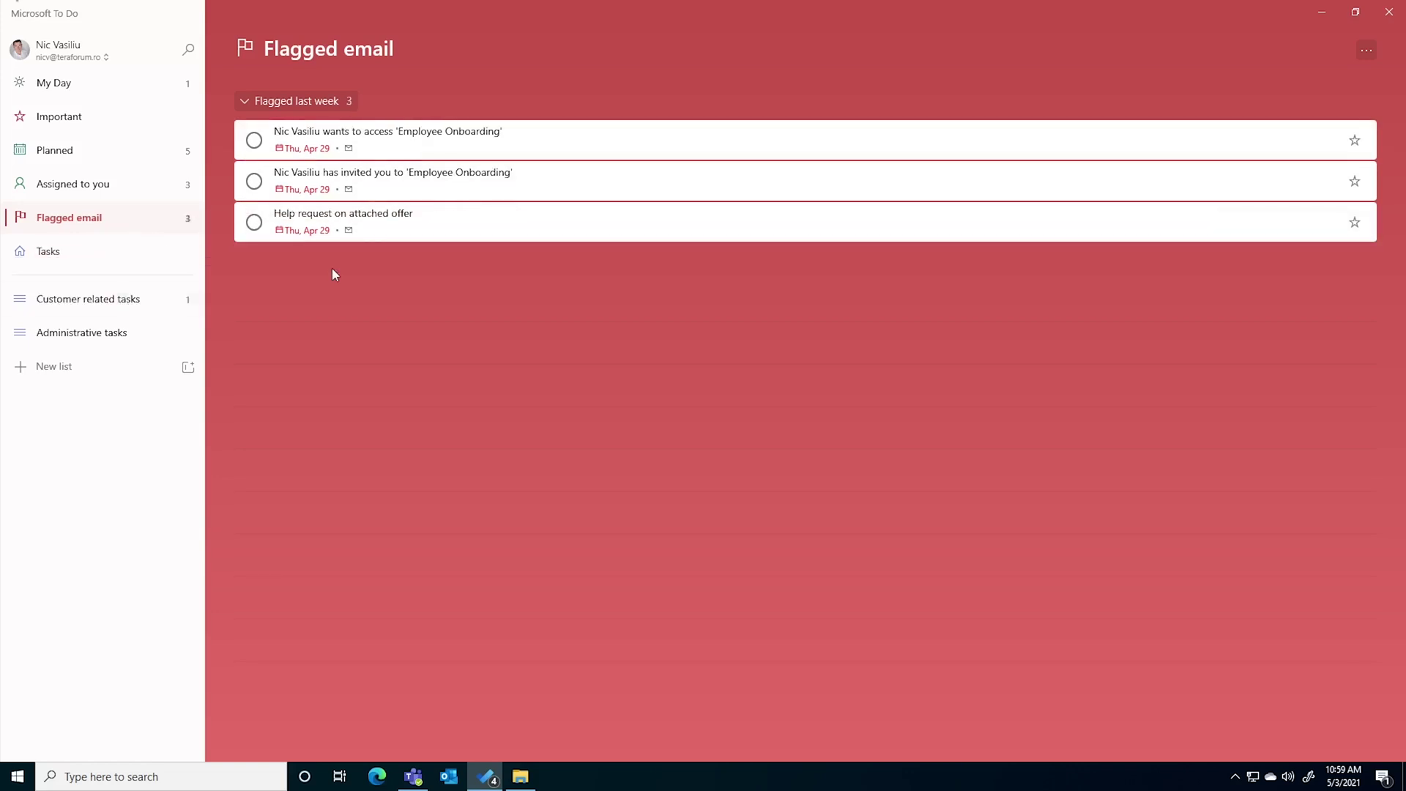
left_click_drag(364, 196, 121, 340)
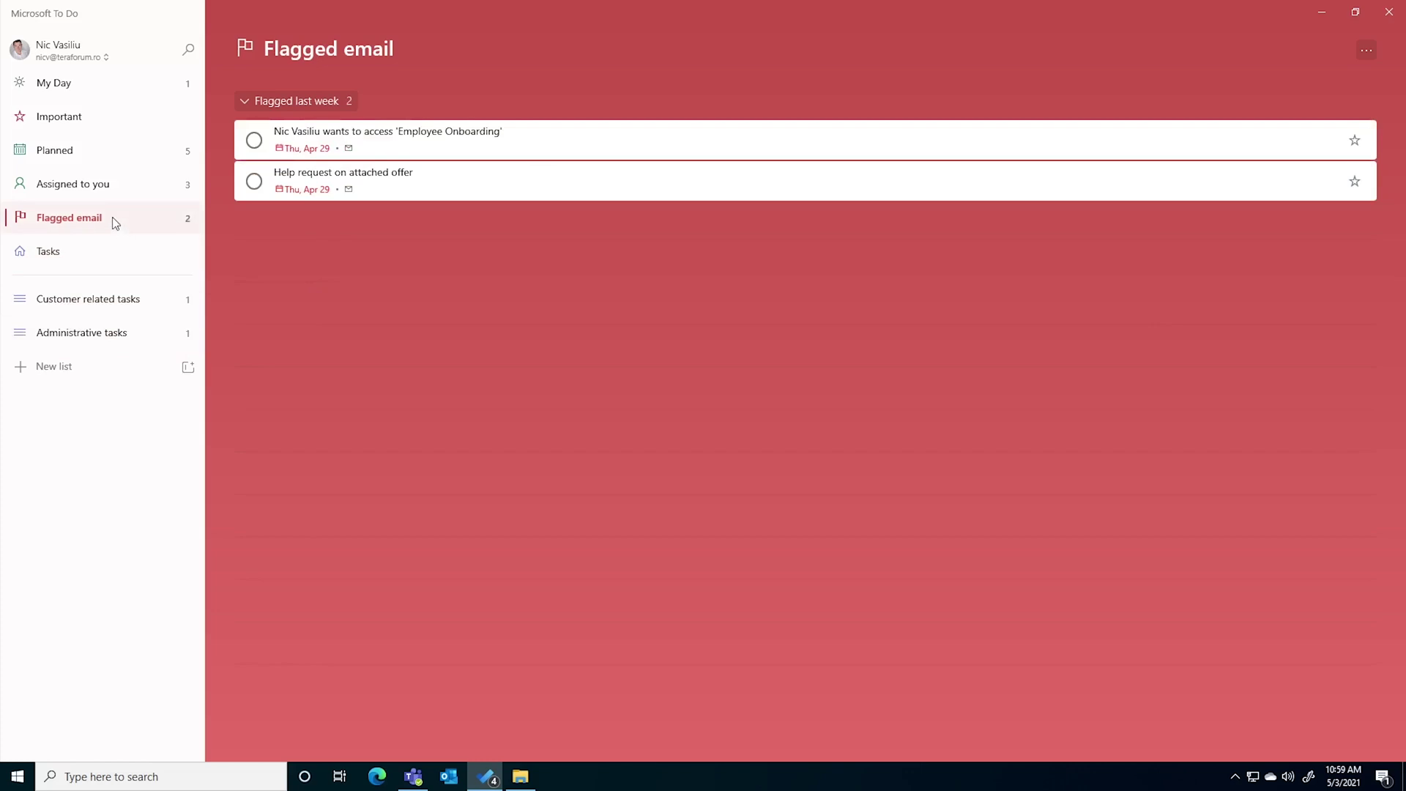
Add the 'Employee Onboarding' access request, "Task from the Sales Team" and "Task from Project Titanium" from the suggestions to My Day
left_click(59, 84)
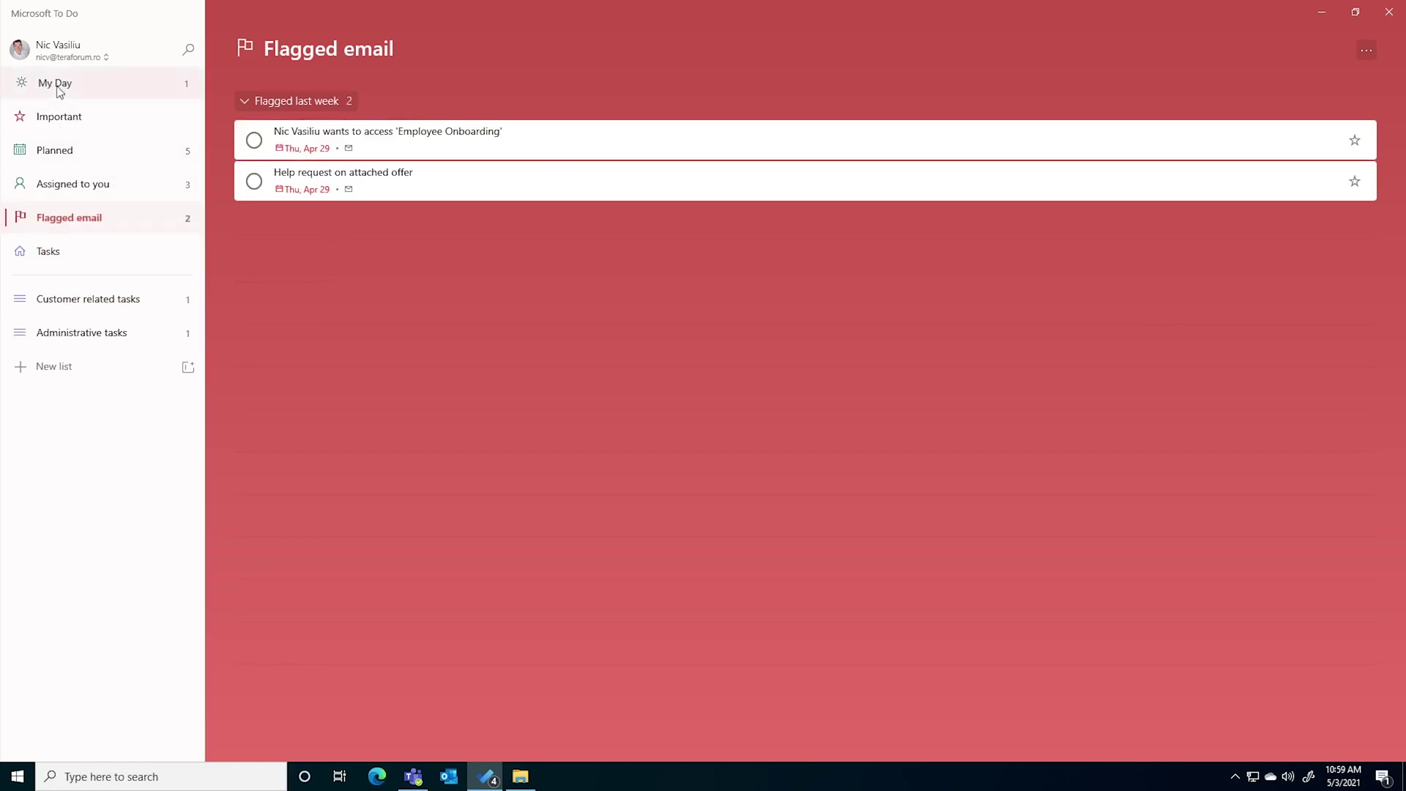
left_click(1333, 50)
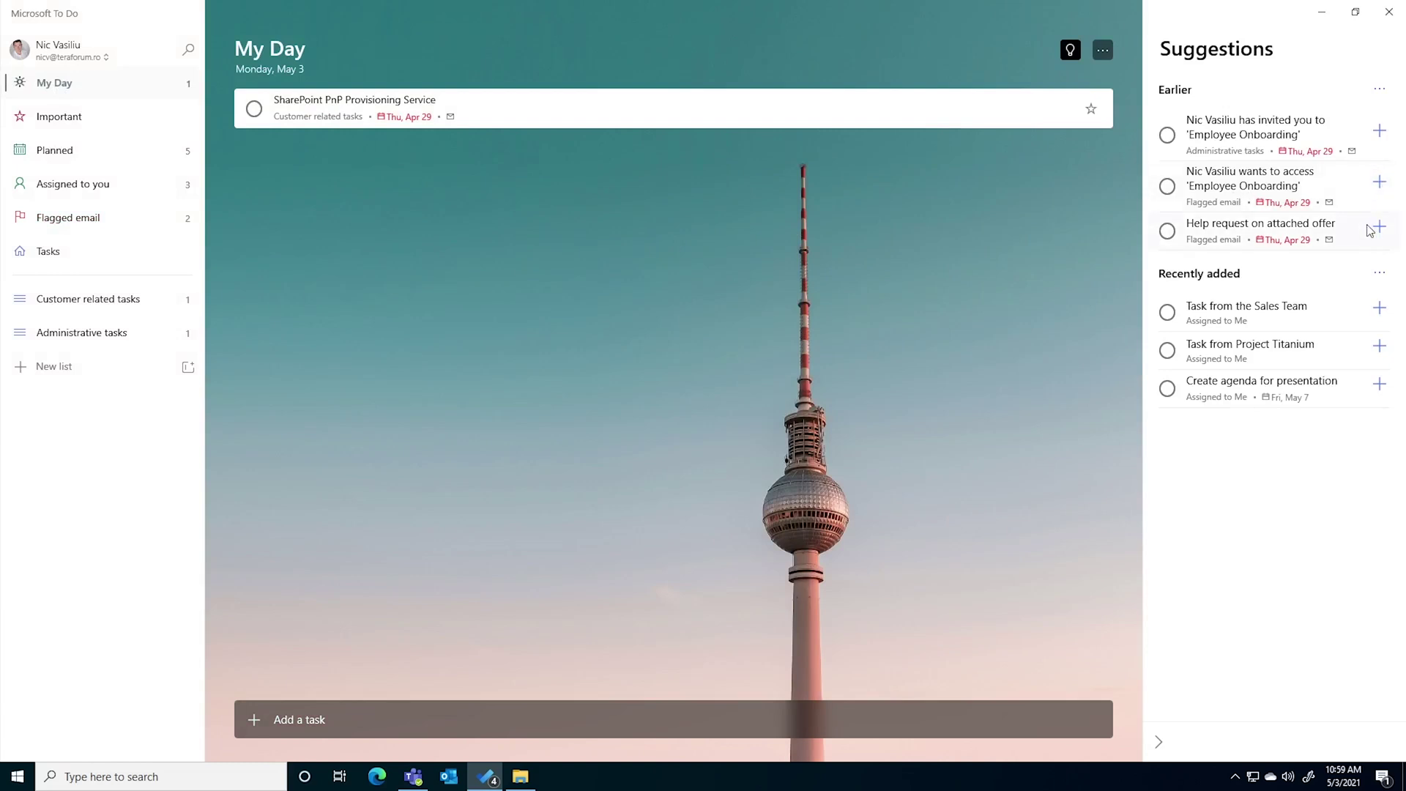
left_click(1379, 182)
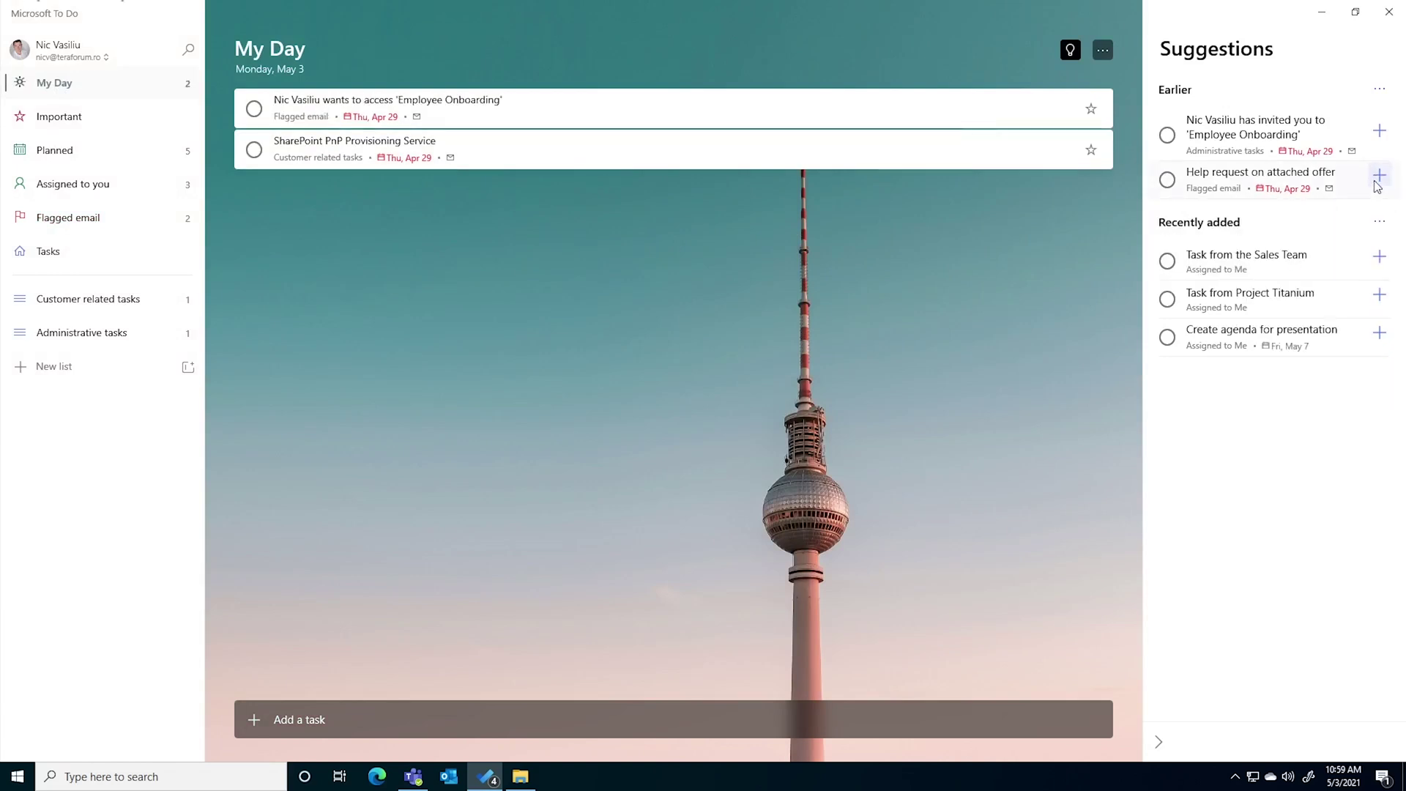
left_click(1379, 262)
left_click(1379, 262)
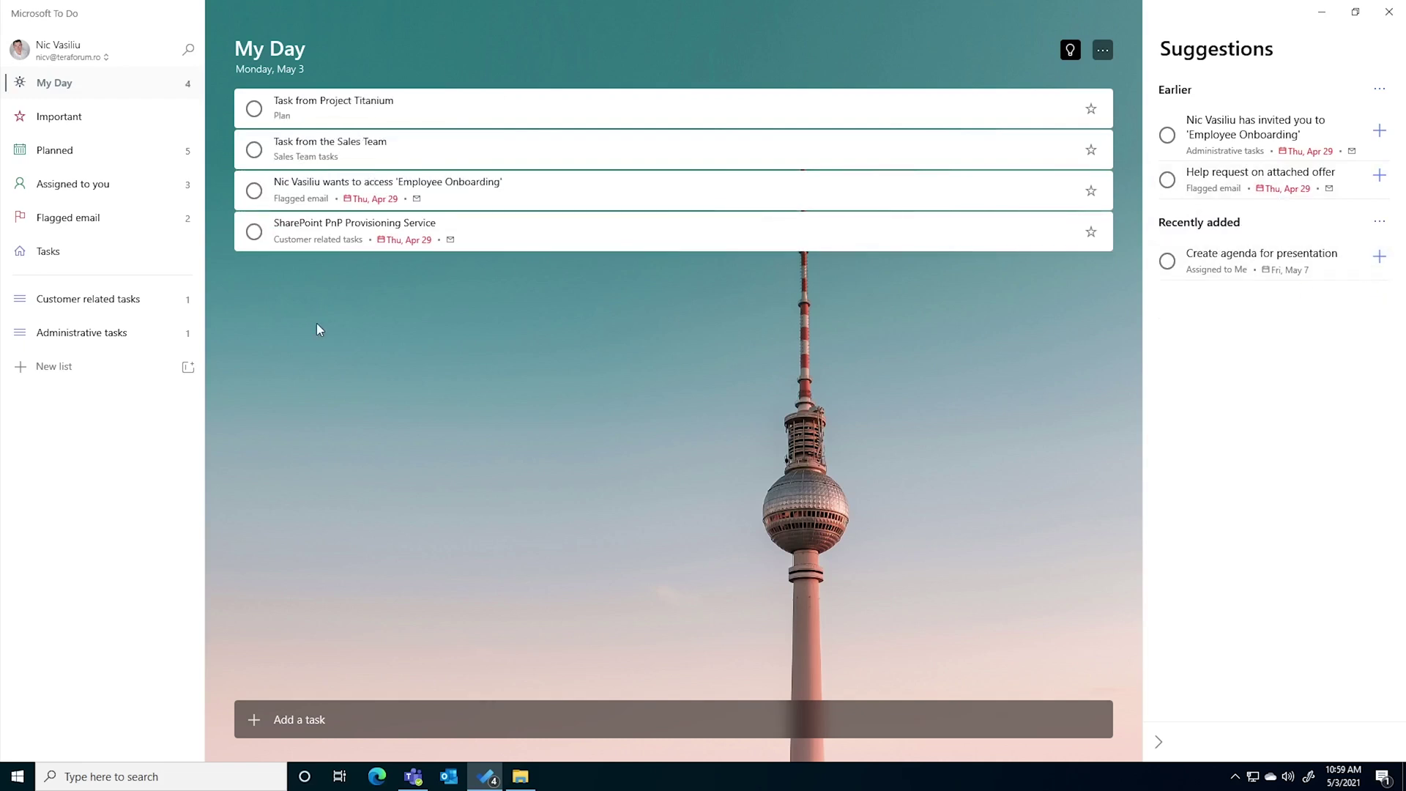
Mark "Task from the Sales Team" as complete in My Day, and view the completed tasks of the Sales Team plan in Teams
left_click(254, 150)
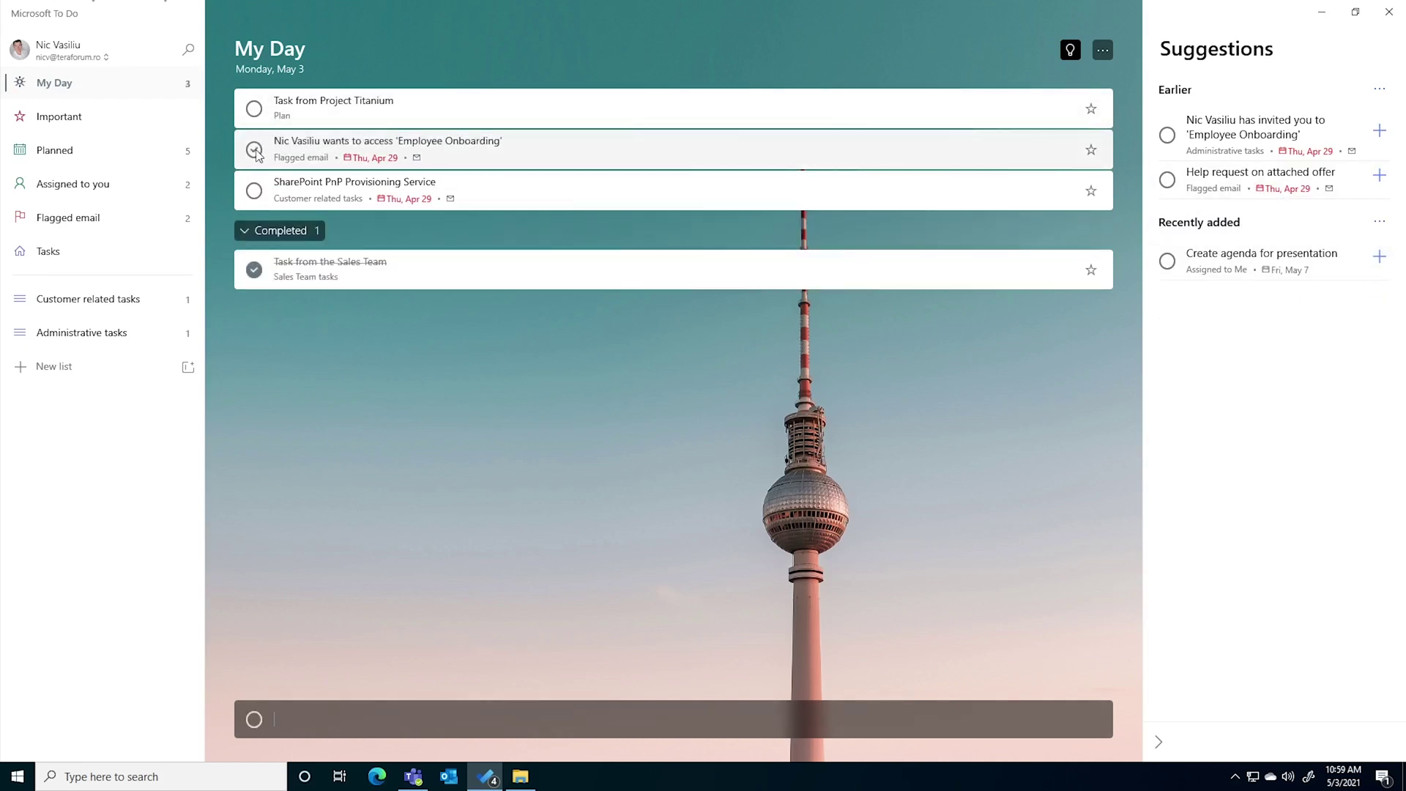
left_click(413, 778)
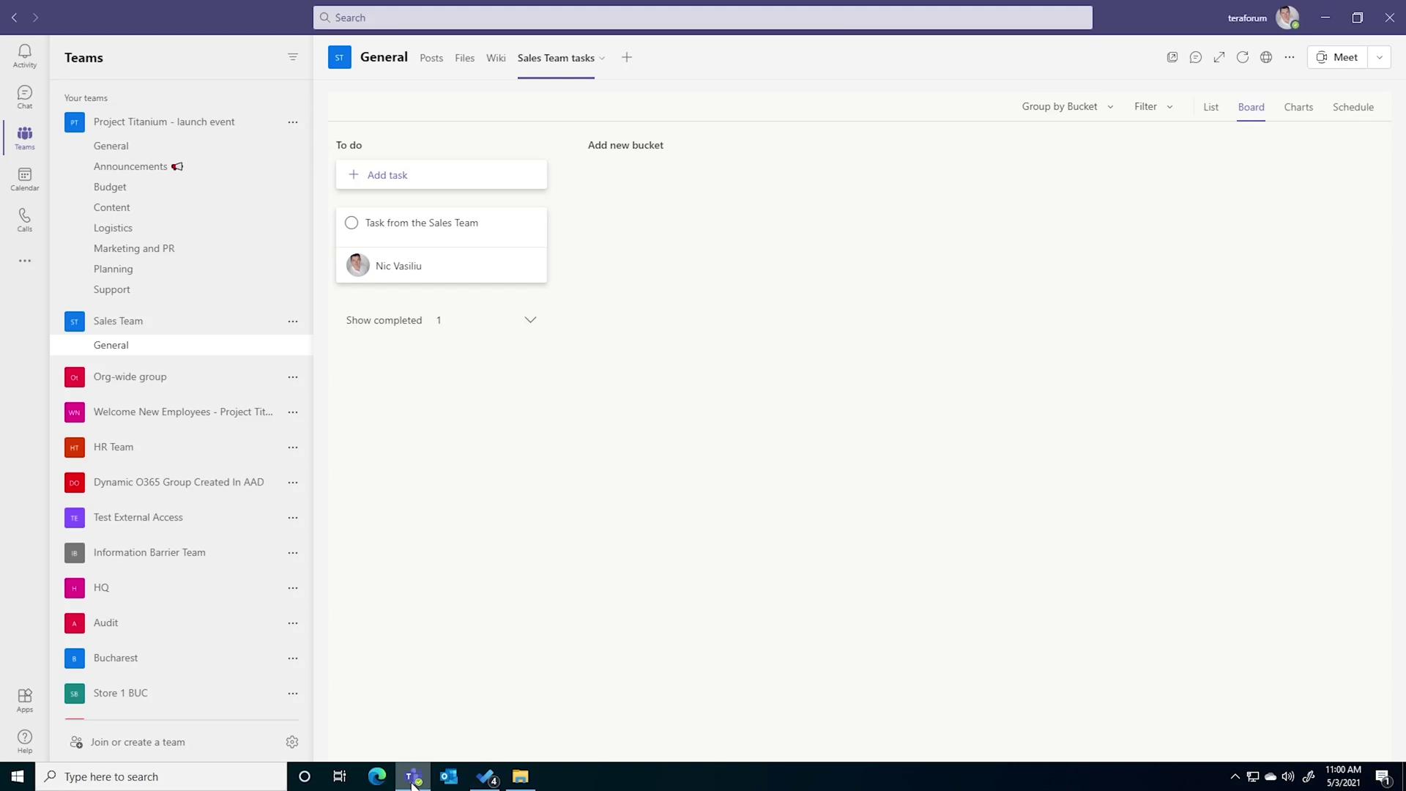
left_click(468, 249)
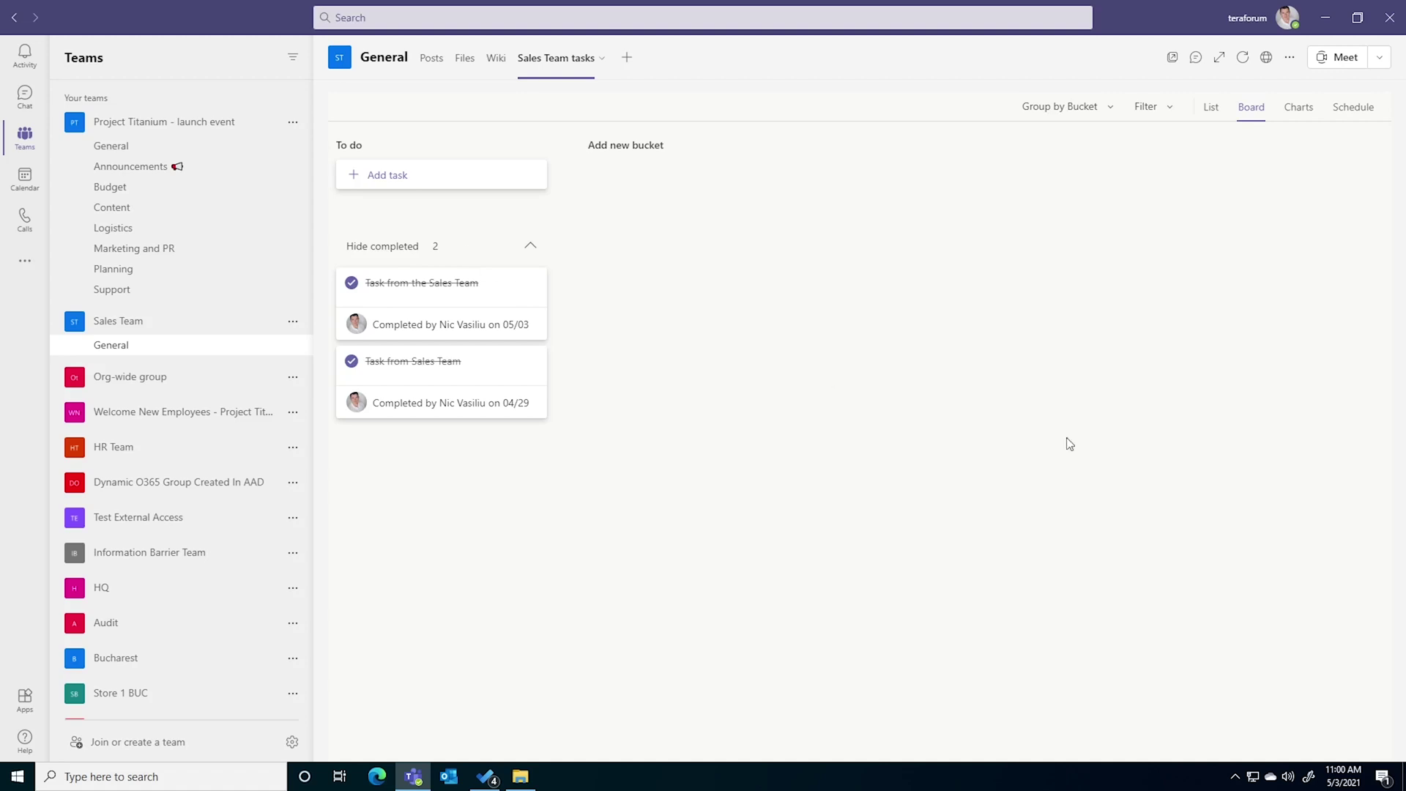
Find the Tasks by Planner and To Do app by searching for "tasks by" and add it to Teams
left_click(19, 268)
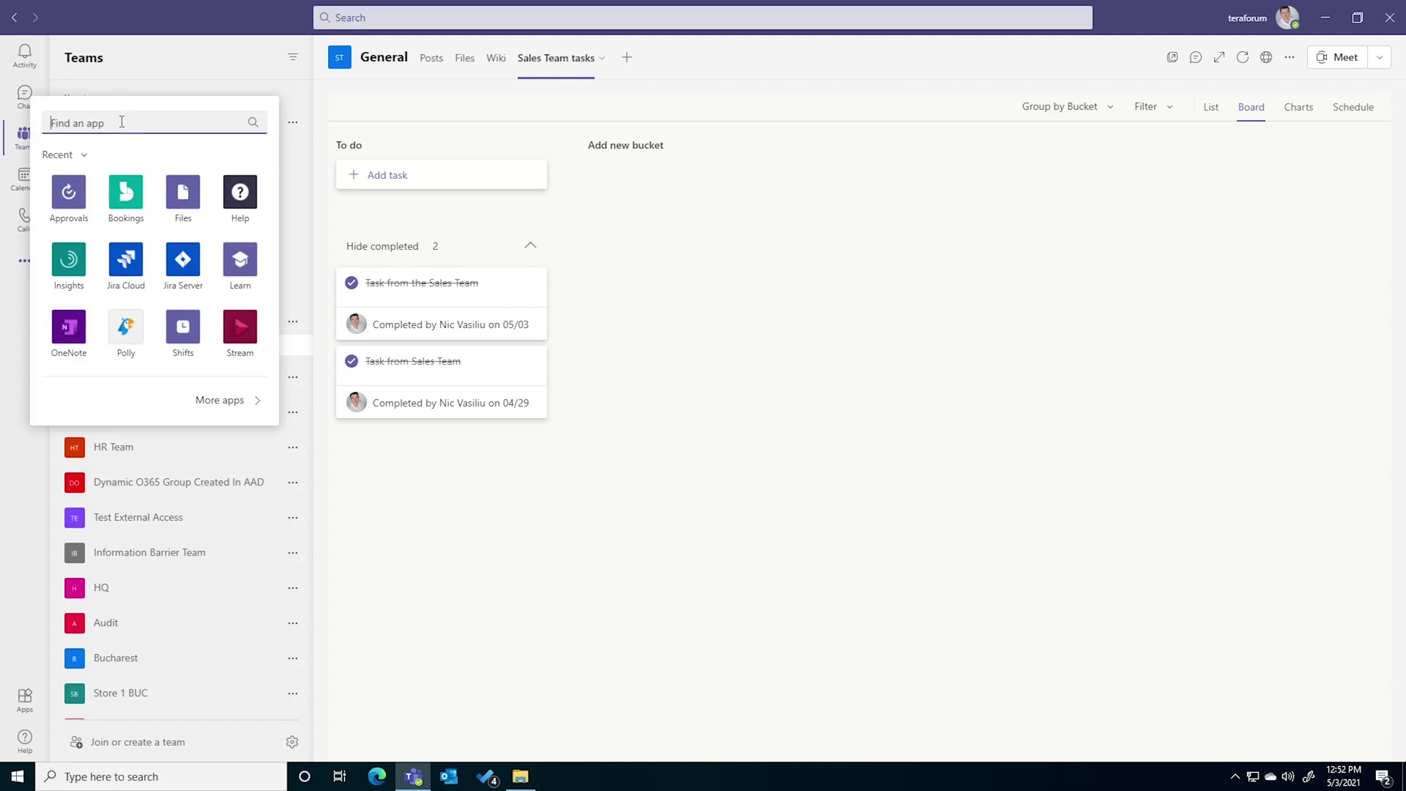
type("tasks by")
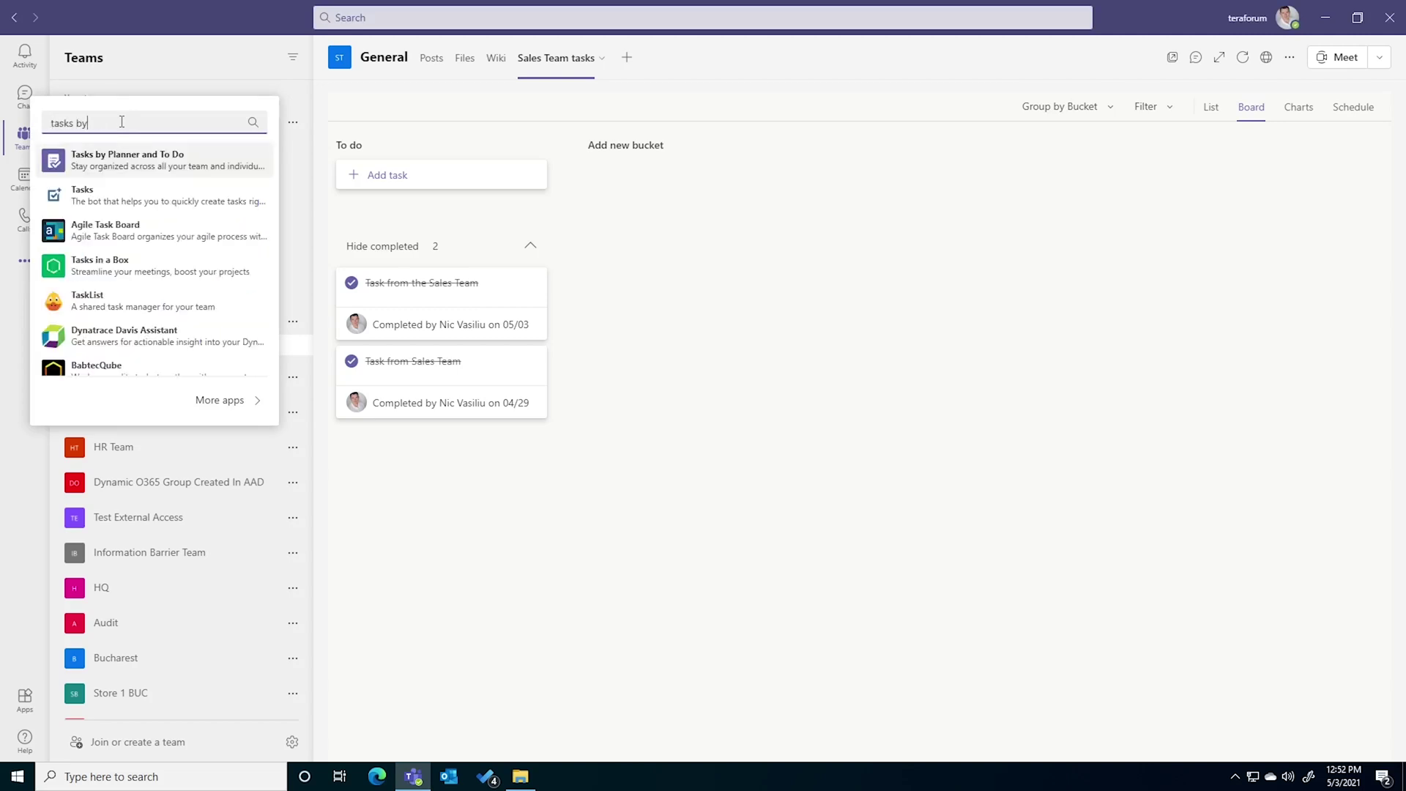
left_click(109, 164)
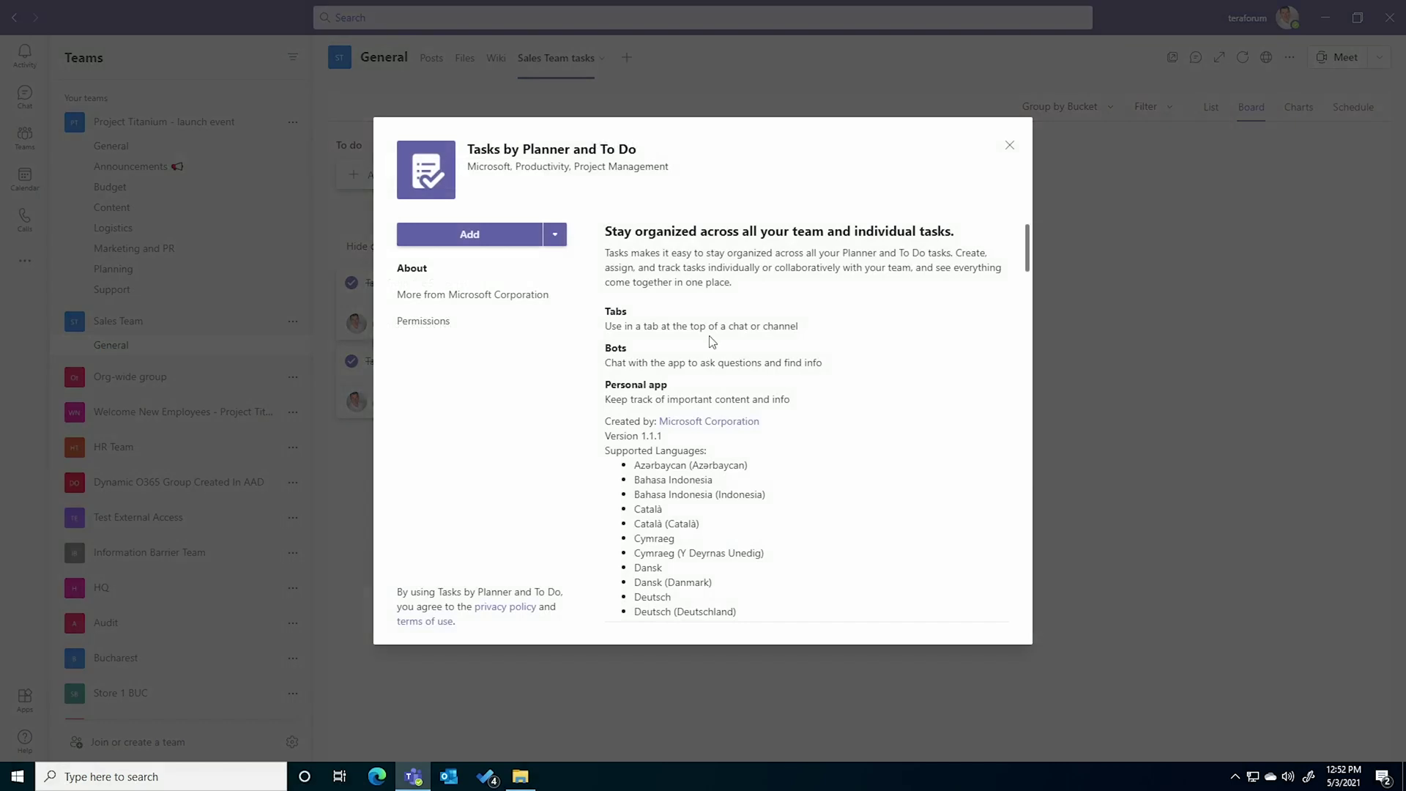
left_click(464, 240)
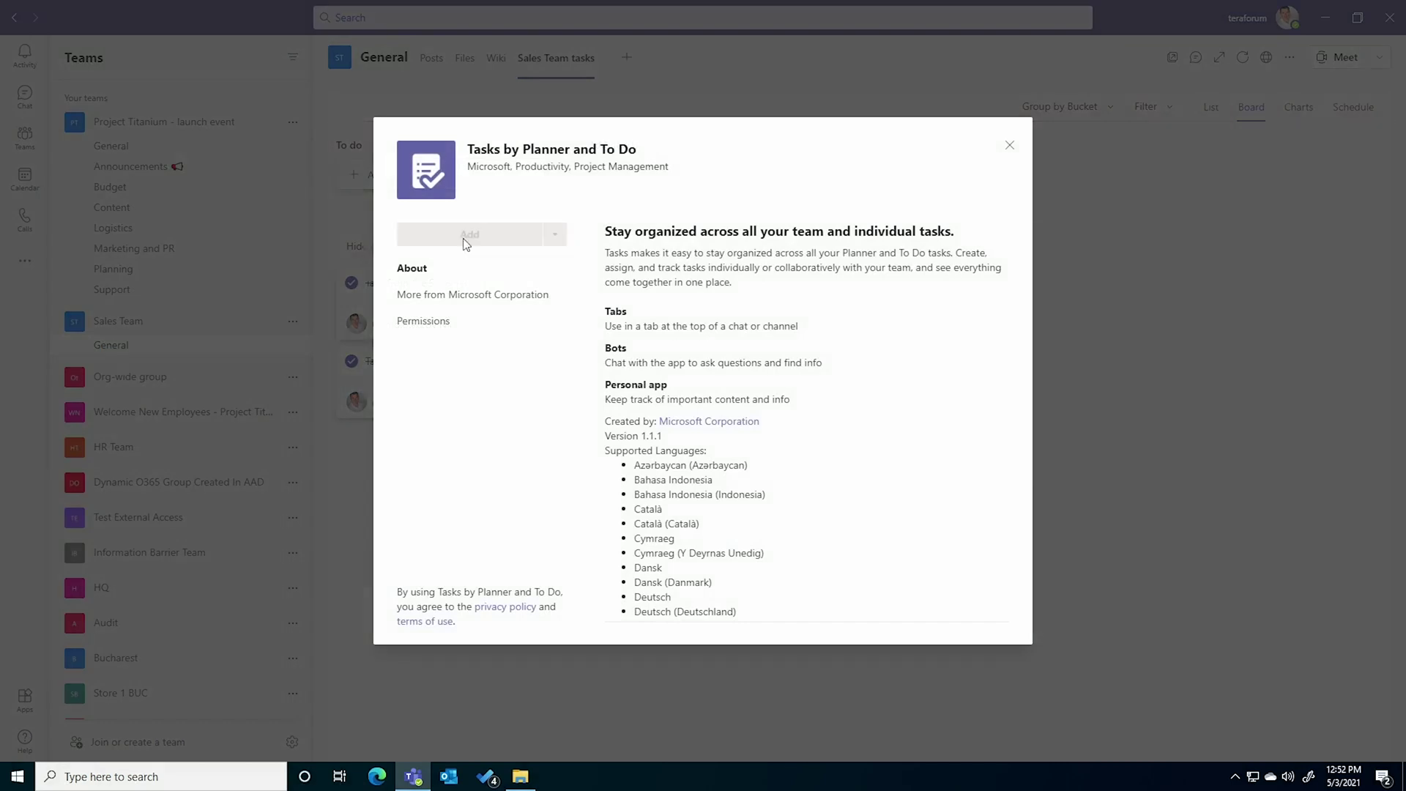